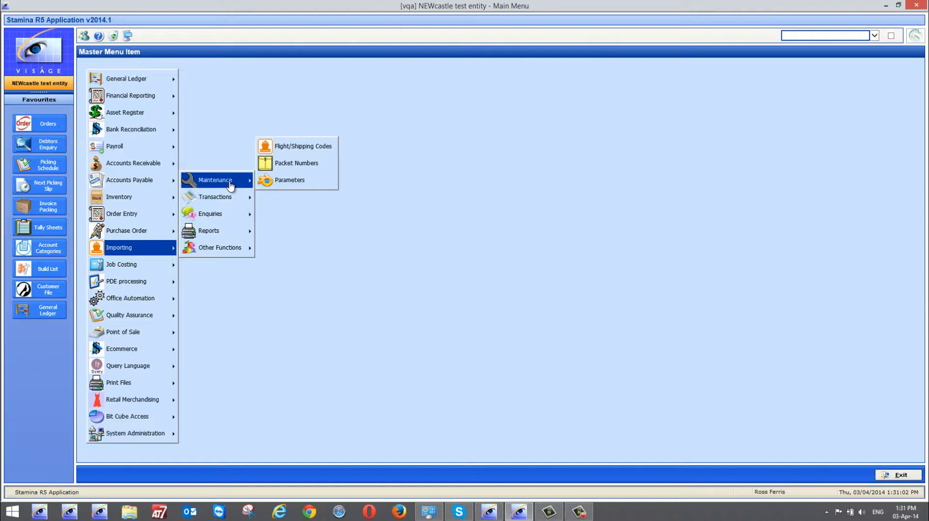
- Open the importing parameters and enable the Must Enter Order option, keeping Tax paid on purchases enabled
left_click(286, 179)
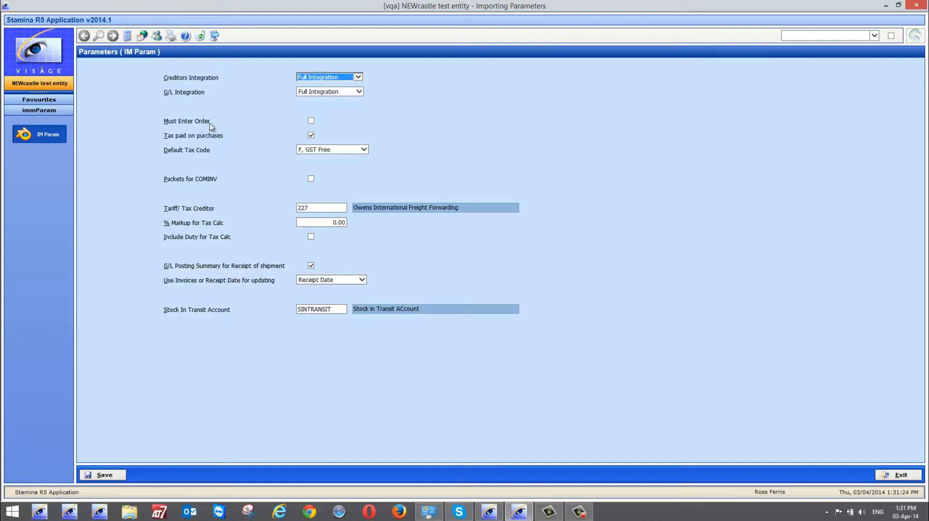
left_click(311, 121)
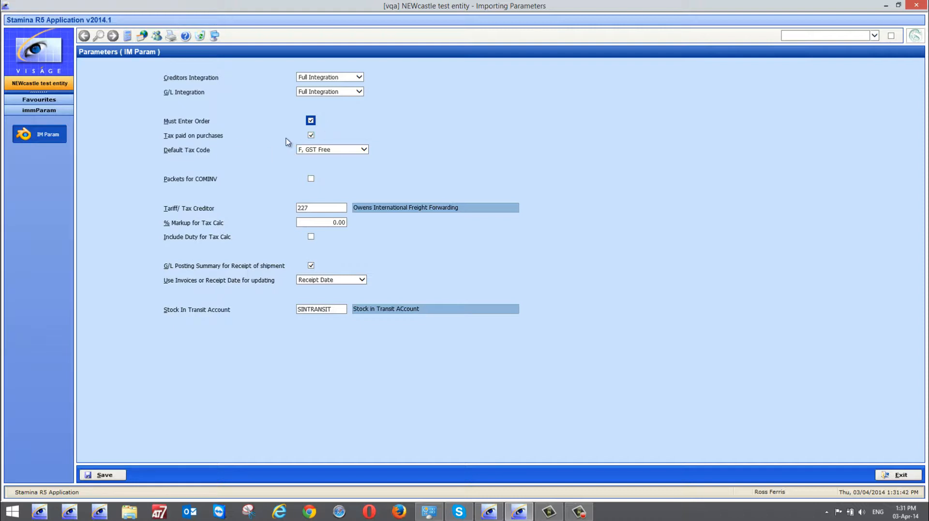
left_click(310, 137)
- Review the tariff creditor, tax markup, update date basis and stock in transit account, save the importing parameters and leave them
left_click(314, 207)
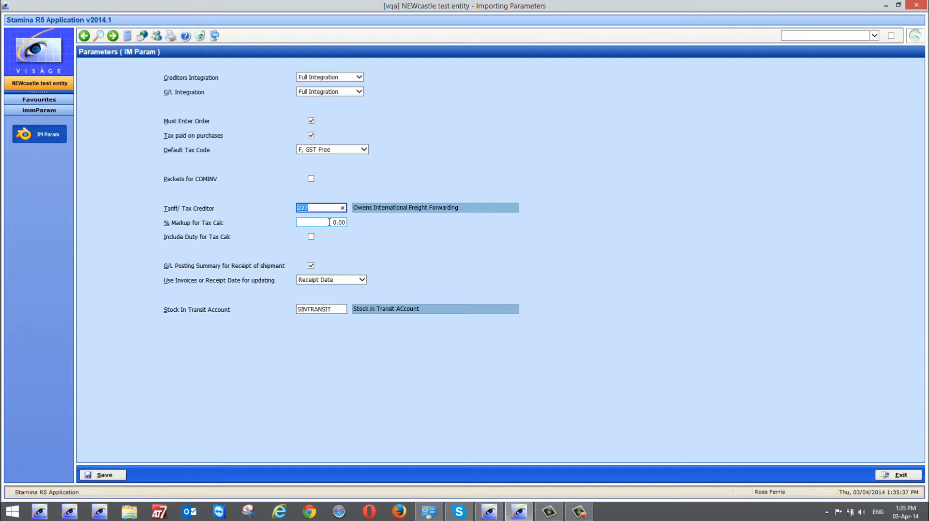
left_click(329, 222)
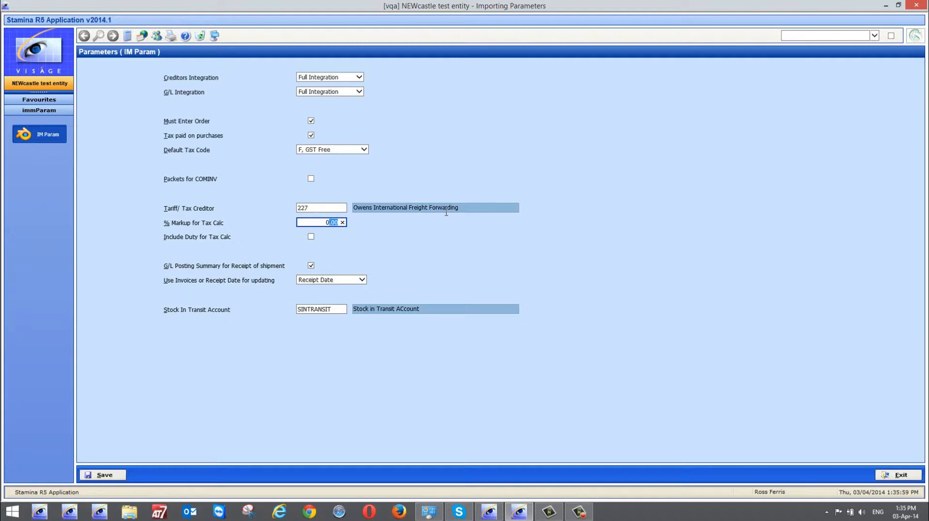
left_click_drag(458, 207, 346, 209)
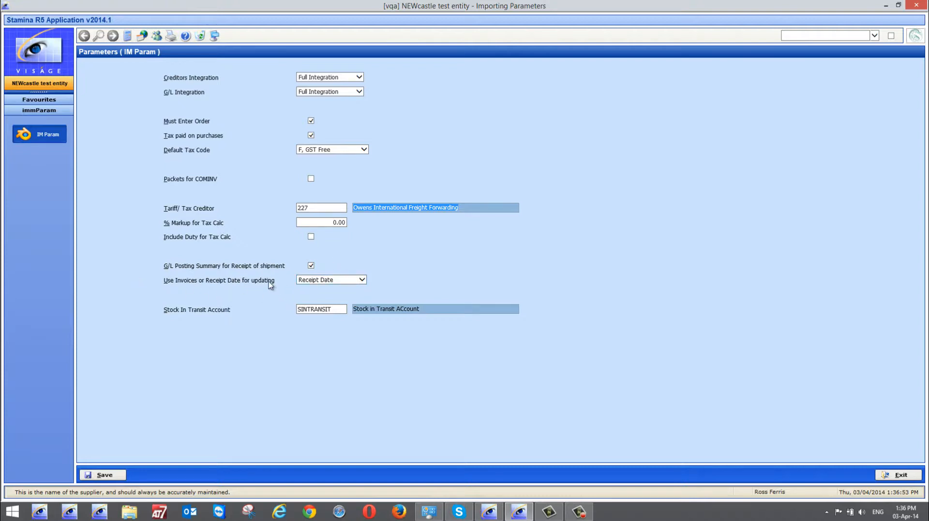
left_click(253, 280)
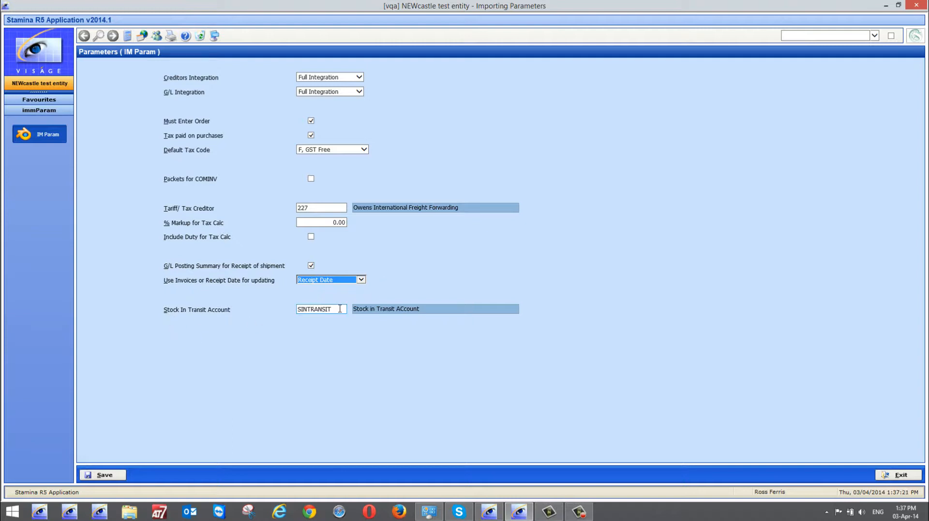
left_click_drag(339, 309, 289, 313)
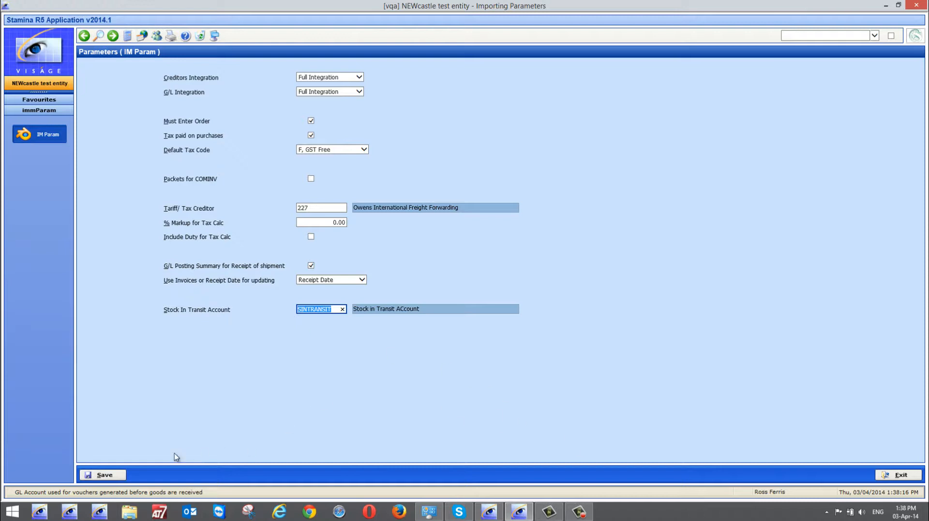
left_click(115, 475)
left_click(900, 475)
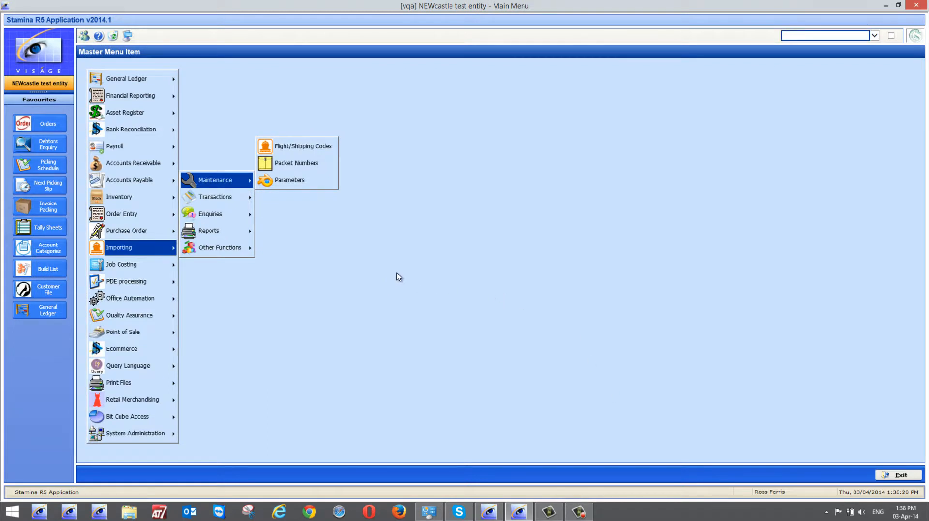
- Open the importing packet numbers and examine packet 040111 and its cost spread fields
left_click(296, 163)
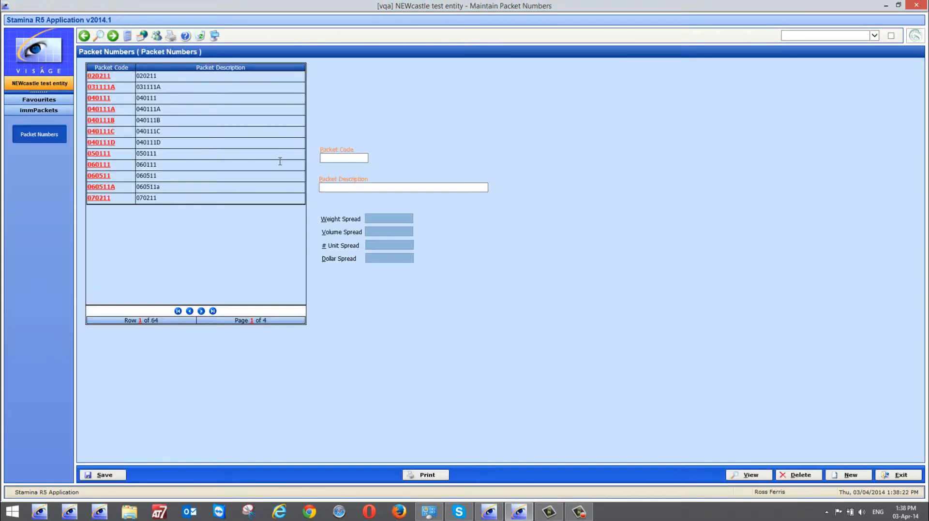
left_click(280, 99)
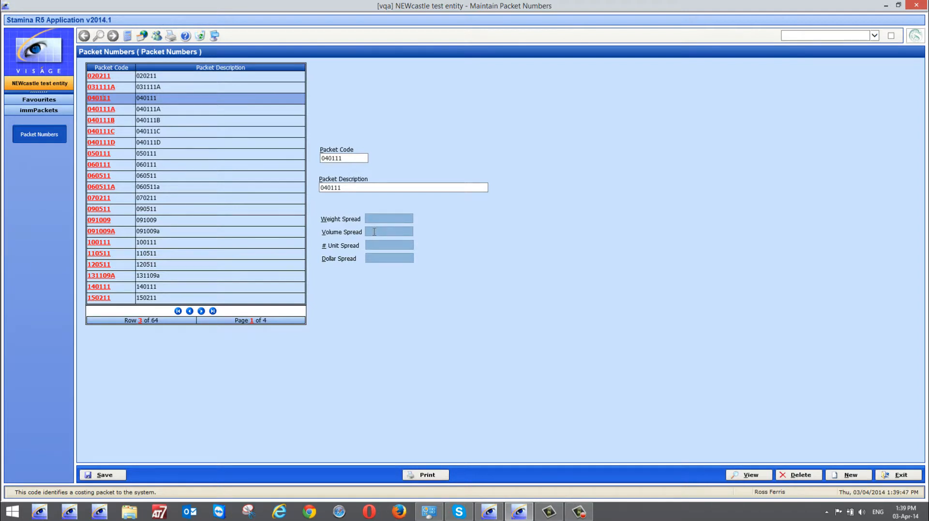
left_click(374, 232)
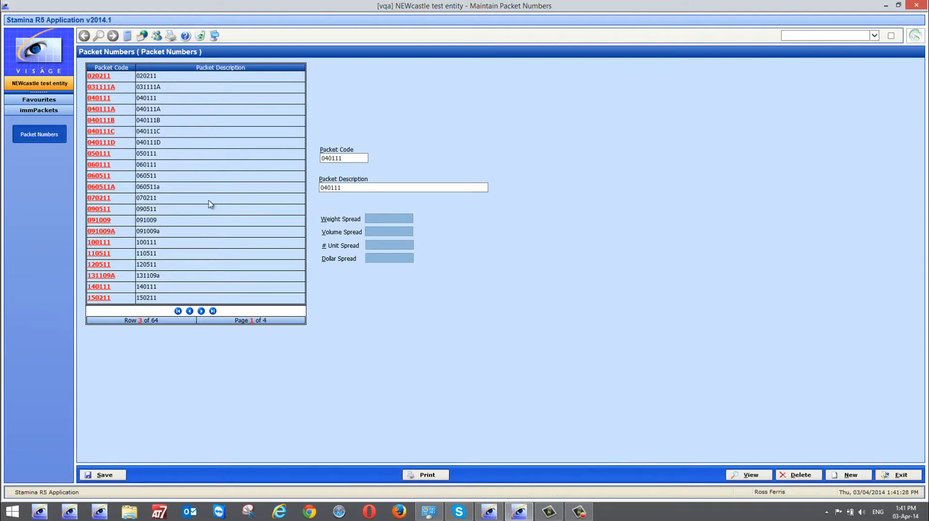
right_click(185, 71)
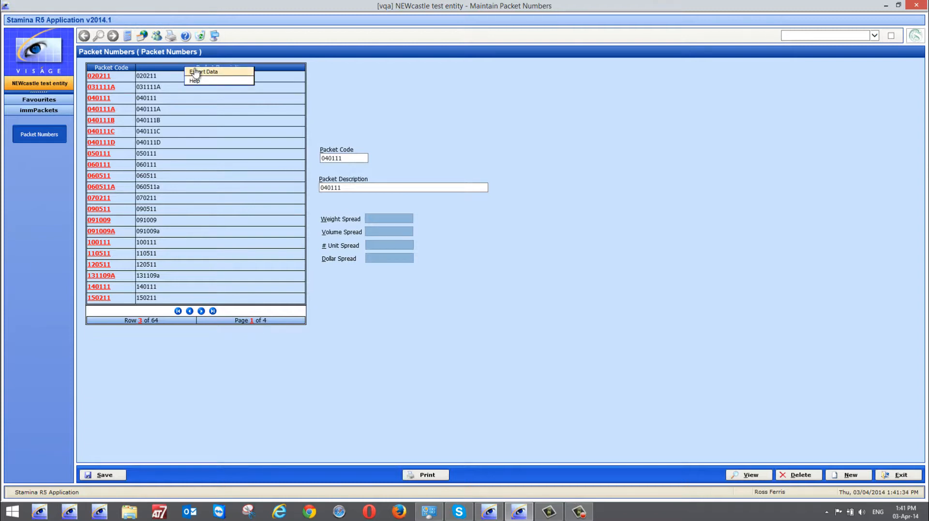
left_click(195, 71)
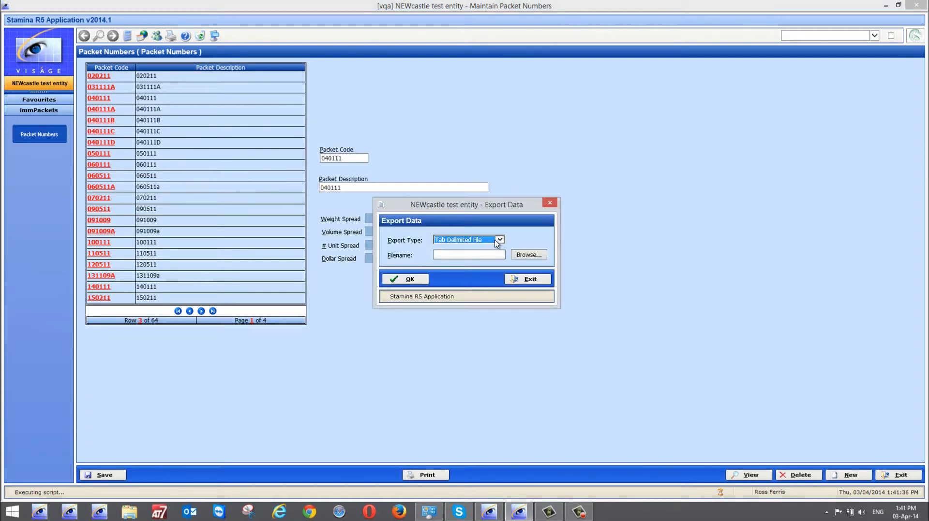
left_click(499, 239)
left_click(452, 254)
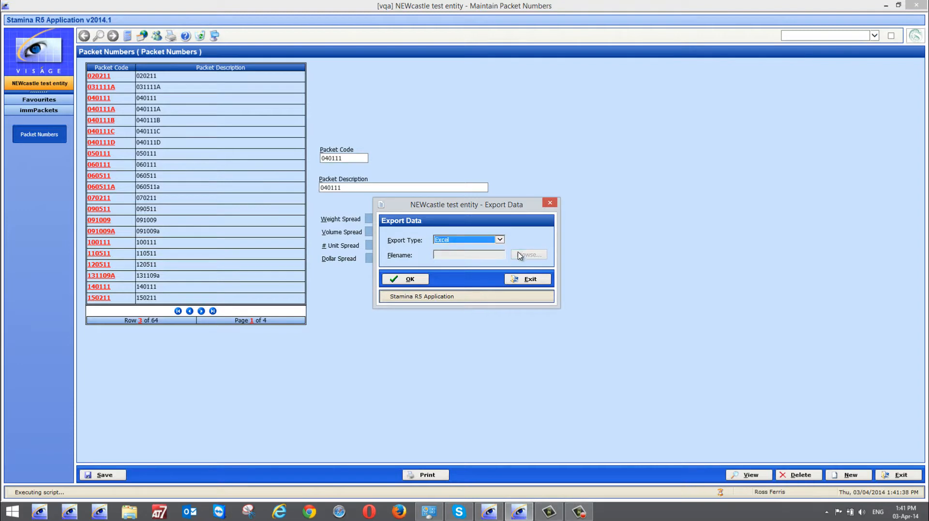
left_click(542, 280)
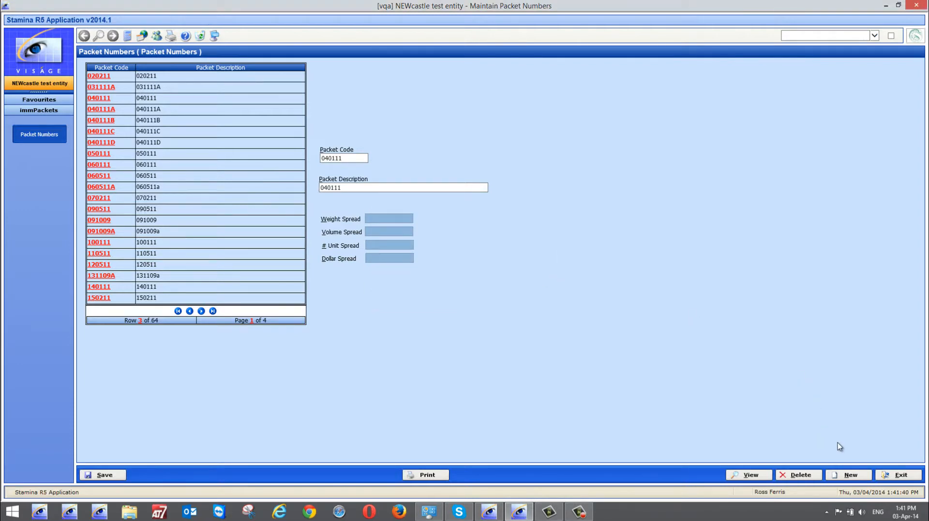
- Open the flight/shipping codes maintenance and examine the description and expected arrival date of shipment 310111
left_click(899, 475)
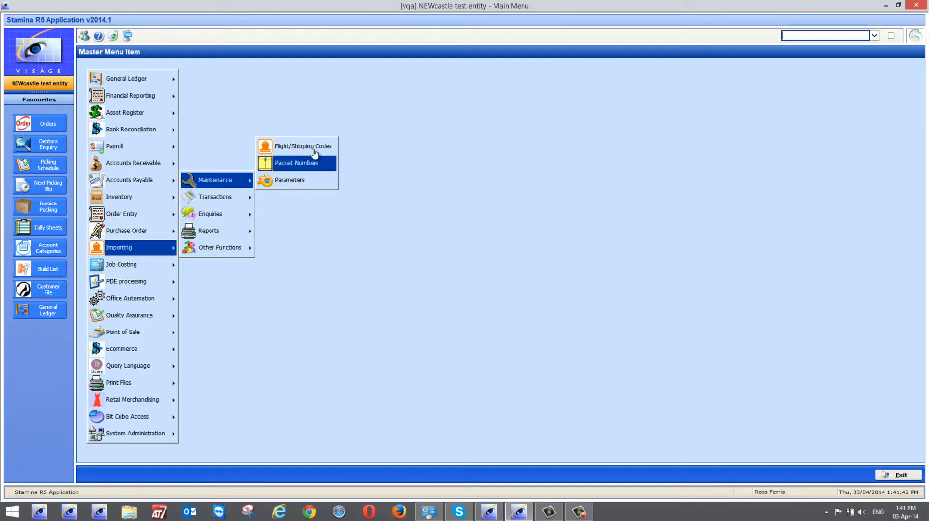
left_click(314, 148)
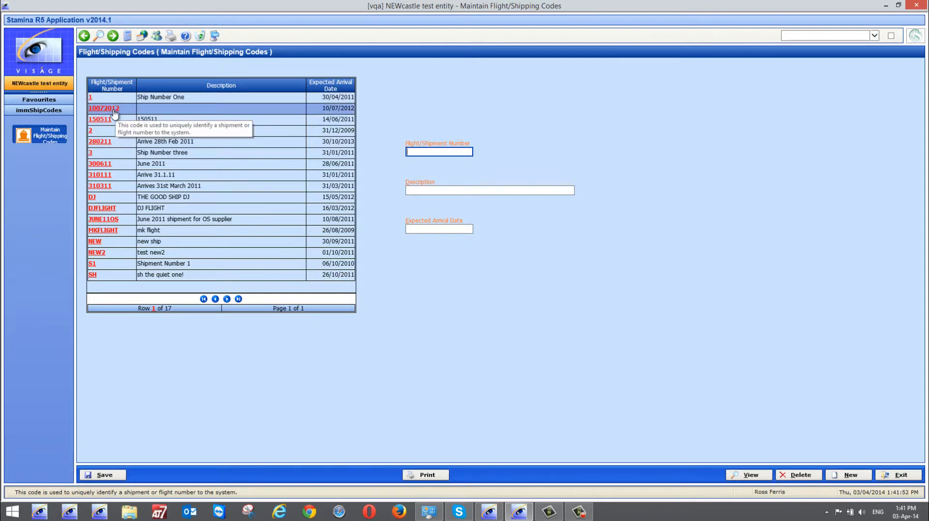
left_click(100, 175)
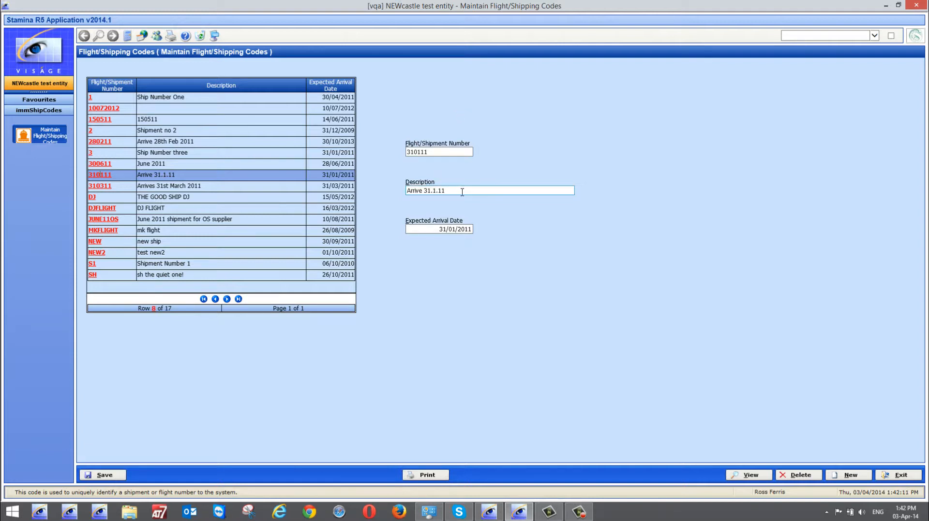
left_click_drag(462, 191, 424, 192)
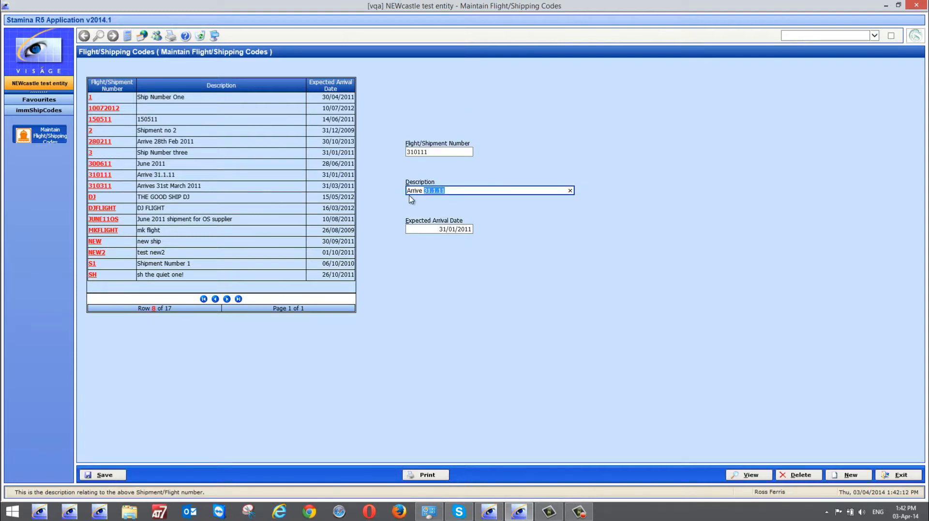
left_click(457, 190)
left_click(426, 228)
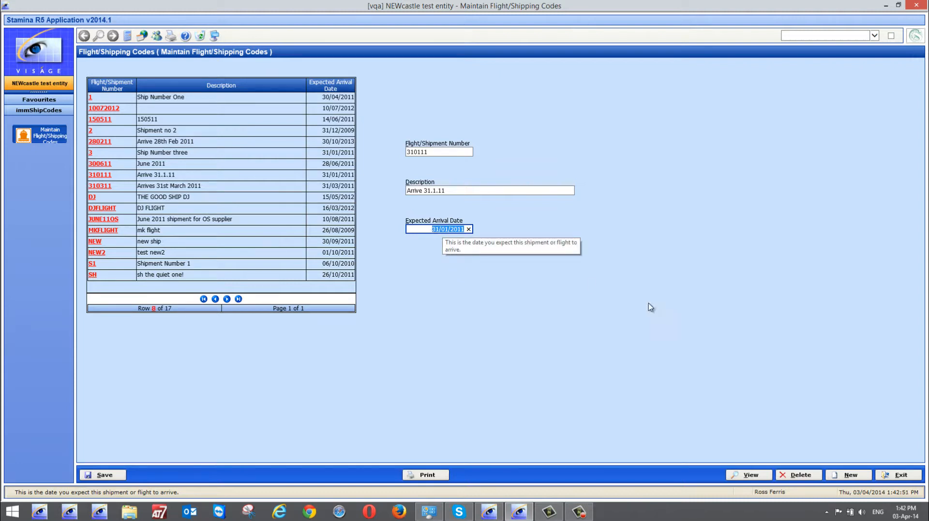
left_click(899, 475)
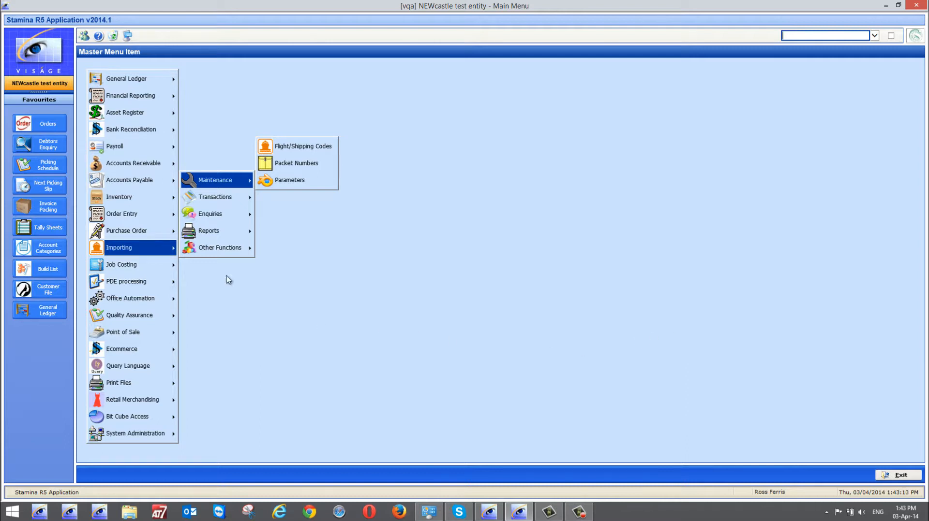
- Open the accounts payable supplier maintenance and load the supplier with code OS
mouse_move(148, 180)
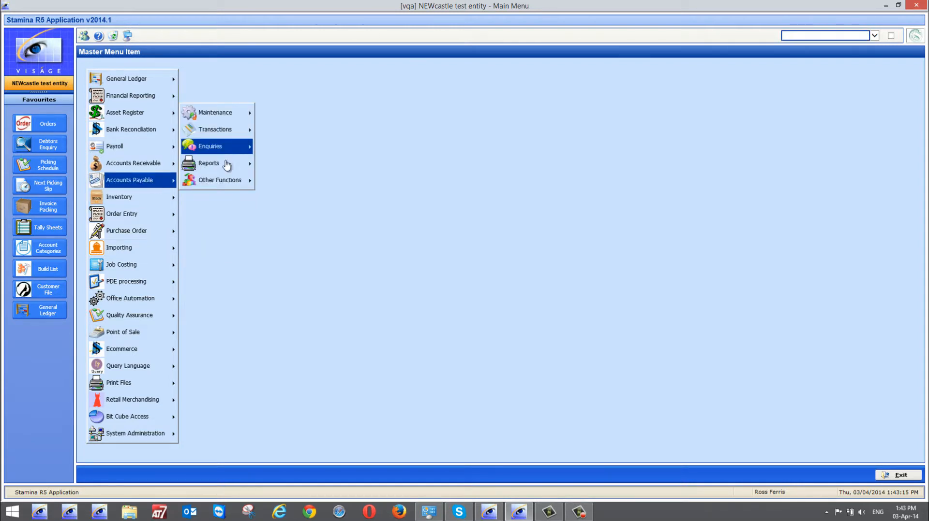
mouse_move(247, 120)
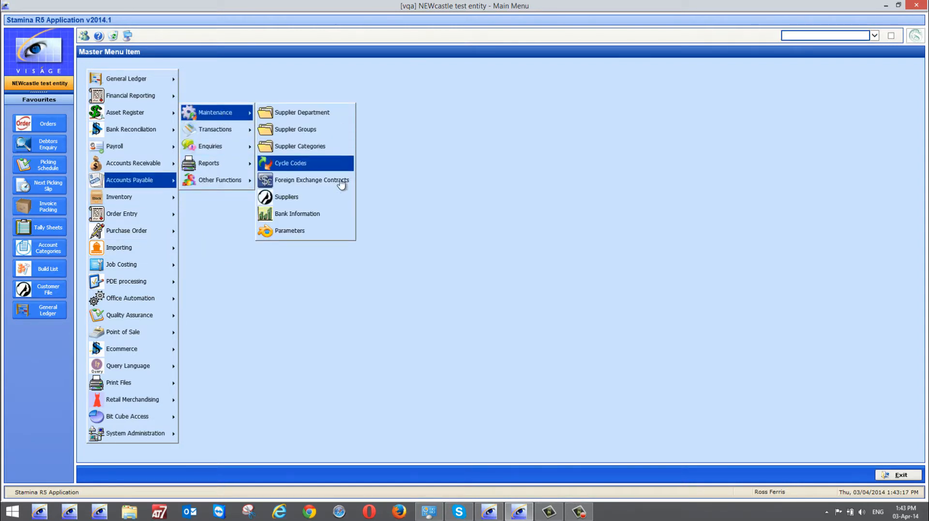
left_click(273, 196)
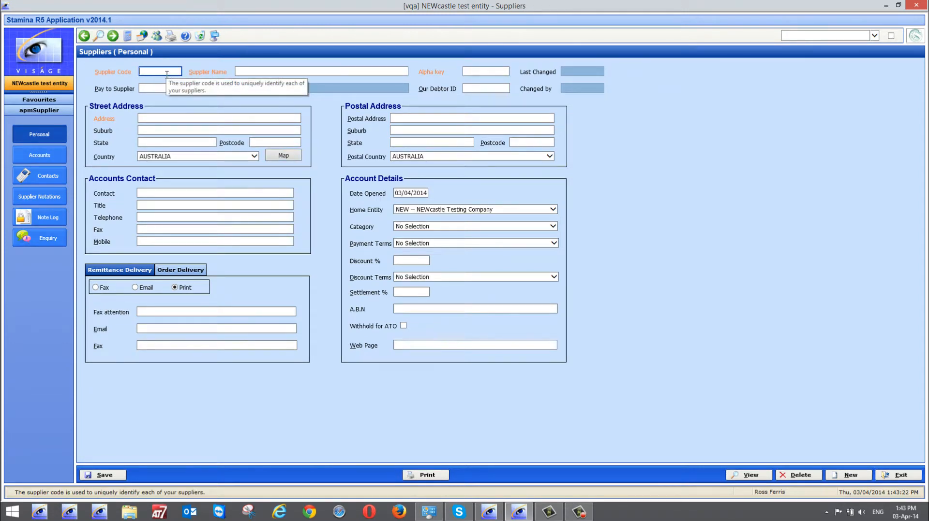
type("os")
key("Tab")
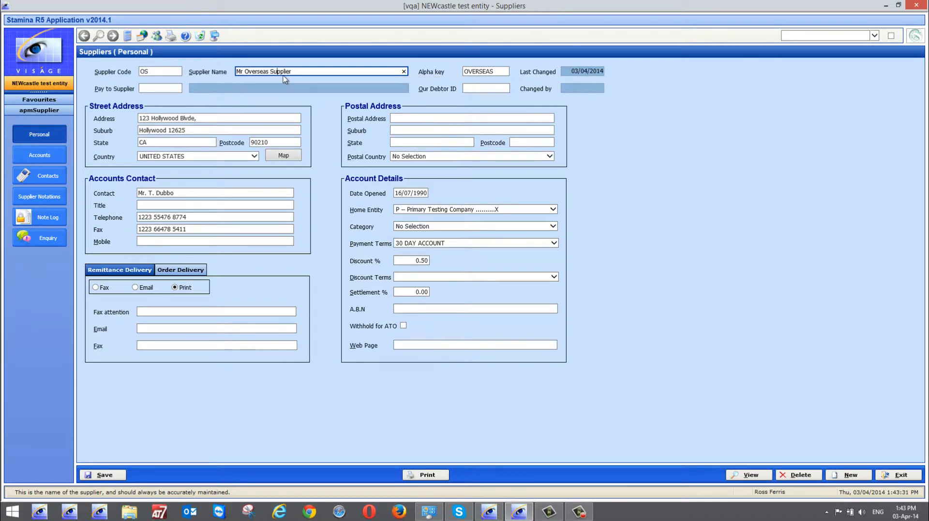
left_click(109, 476)
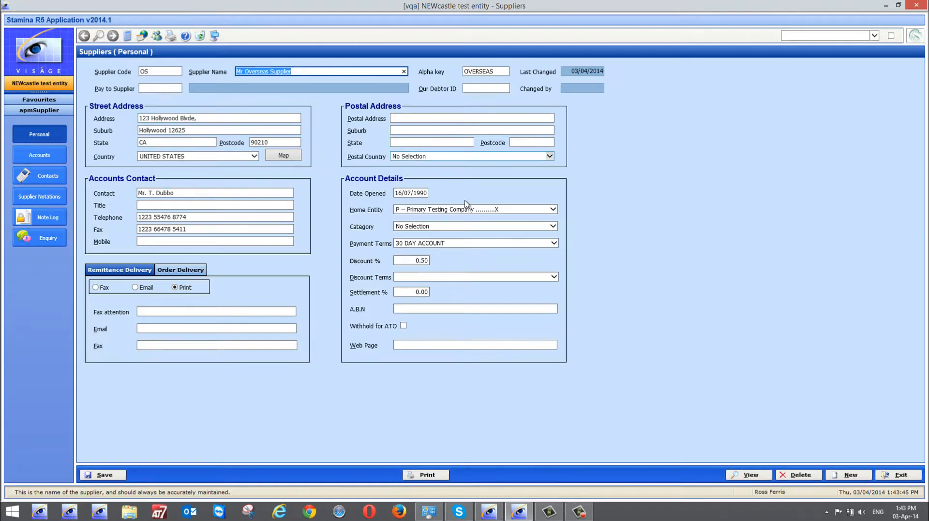
- Examine the payment method and currency in supplier OS's accounts details
left_click(36, 155)
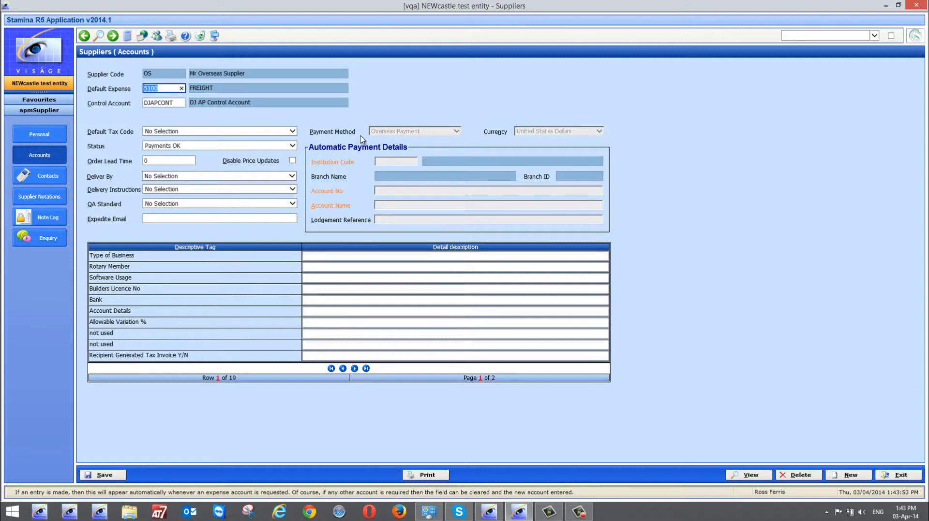
mouse_move(417, 135)
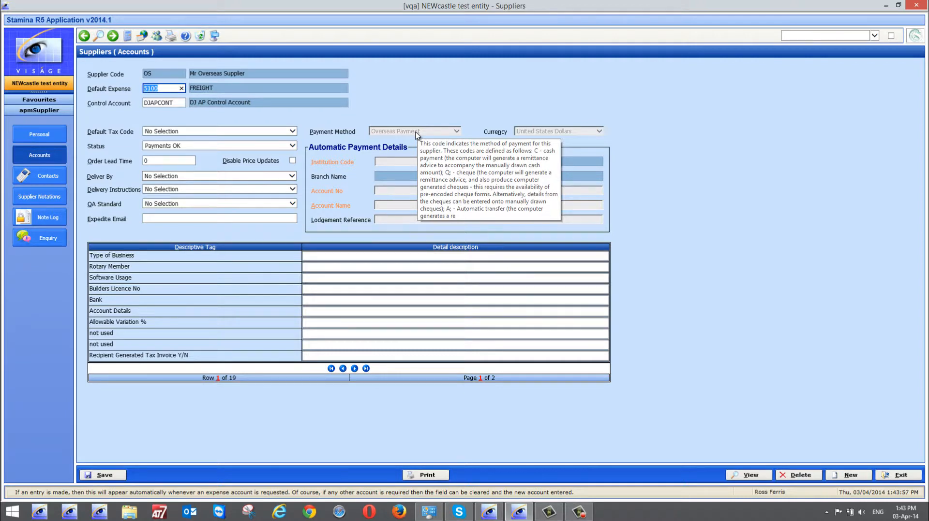
mouse_move(534, 134)
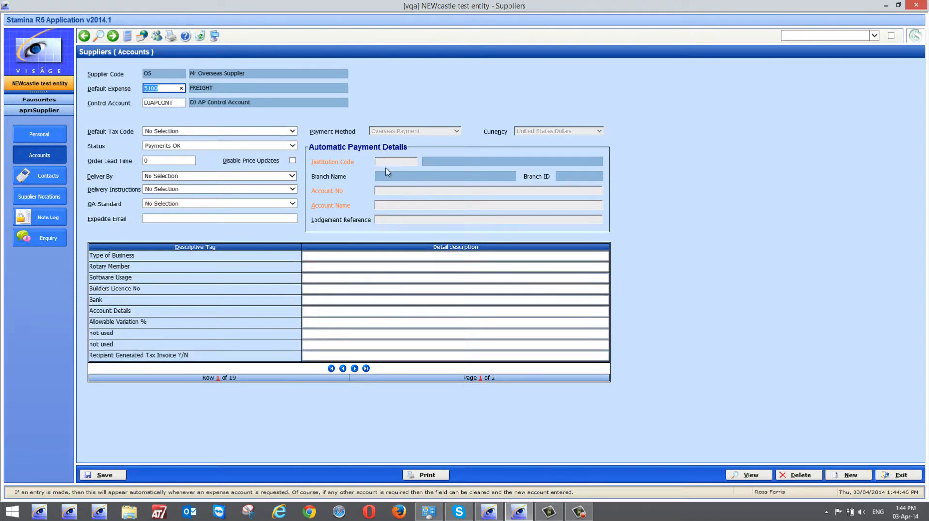
mouse_move(435, 139)
left_click(416, 135)
- Start a new supplier record and set its payment method to Overseas Payment in the accounts details
left_click(849, 476)
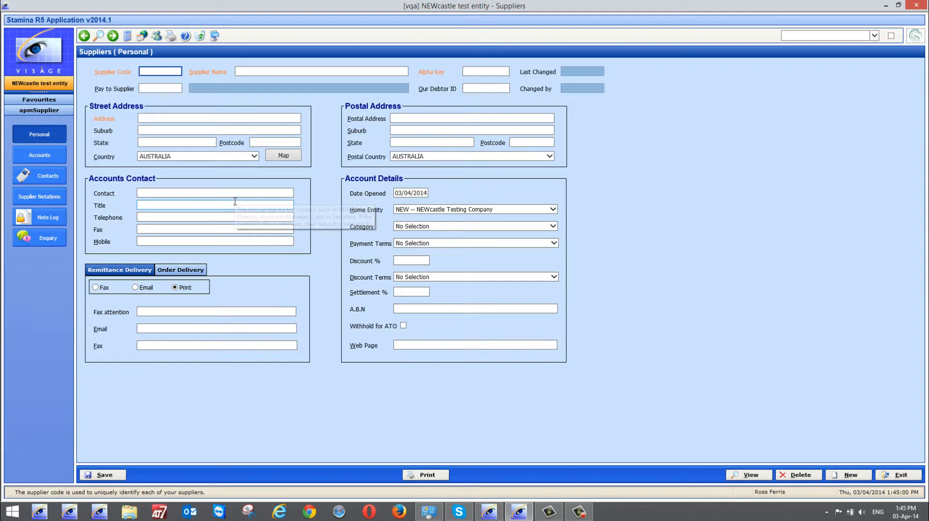
left_click(36, 160)
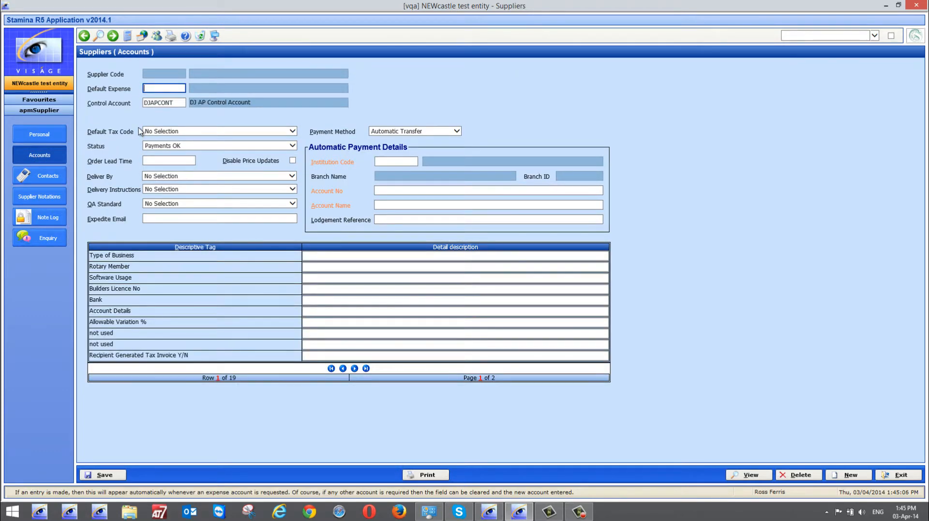
left_click(456, 131)
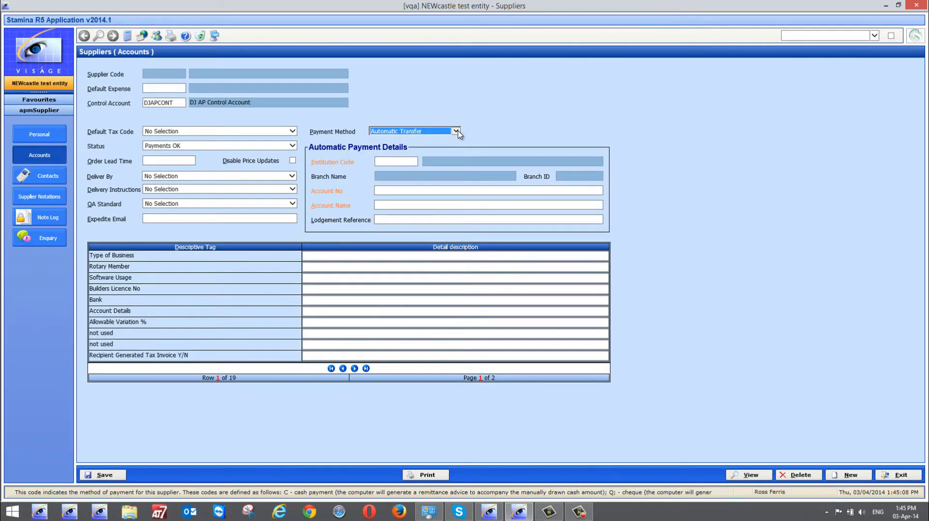
left_click(456, 131)
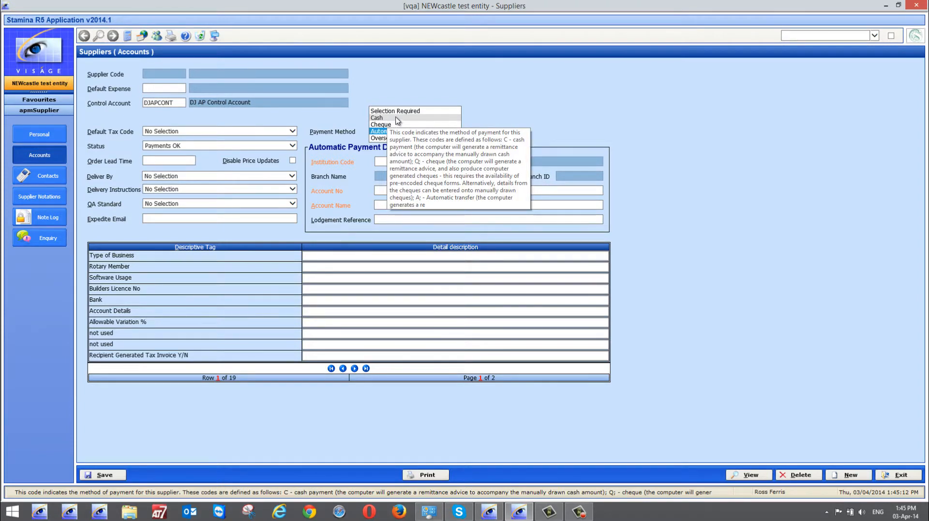
left_click(377, 138)
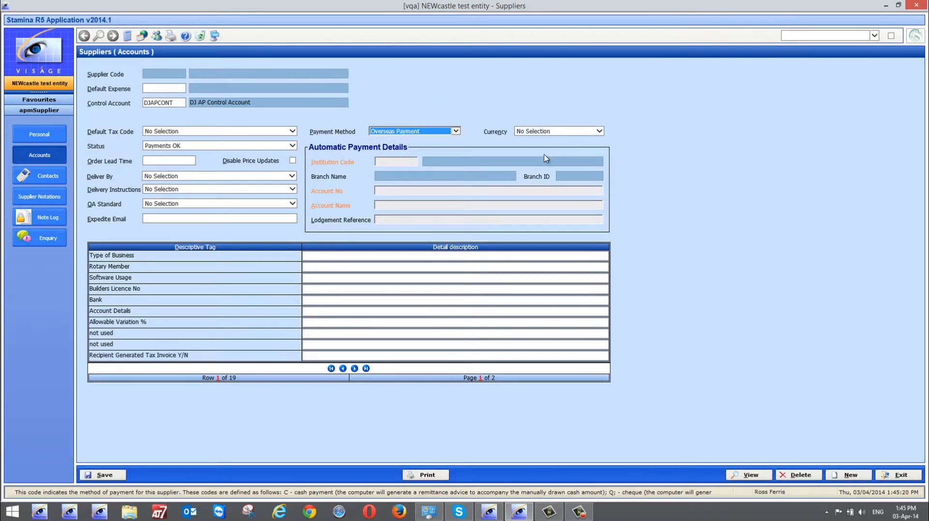
- Open the foreign exchange rate maintenance from the supplier's currency field and load the USD currency
left_click(599, 131)
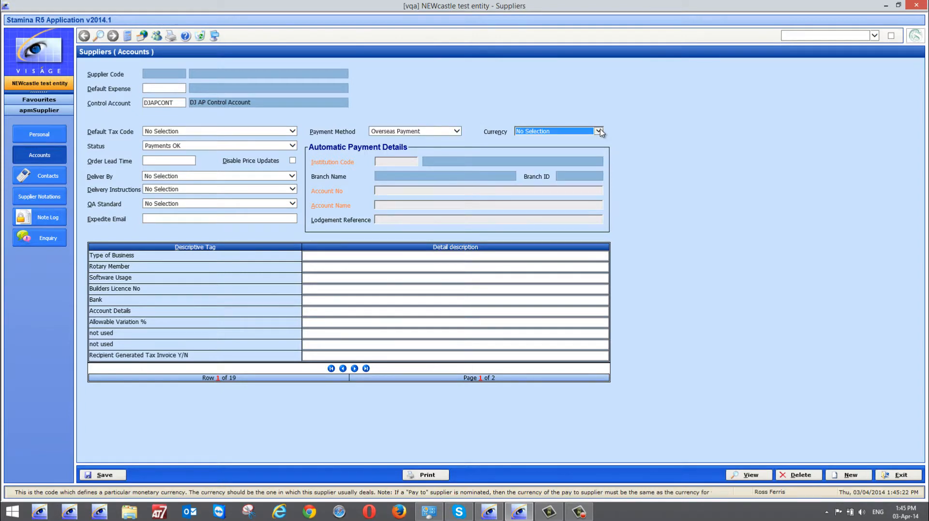
right_click(535, 134)
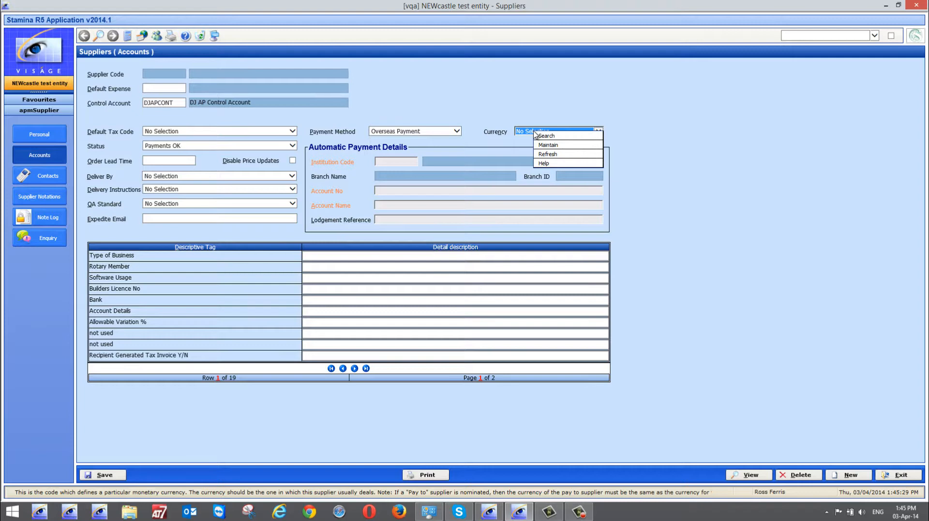
left_click(543, 145)
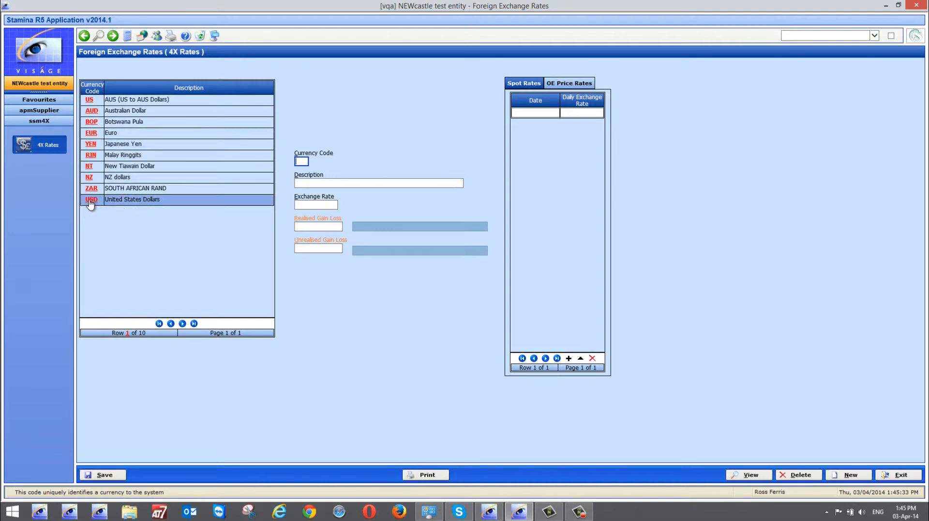
left_click(91, 200)
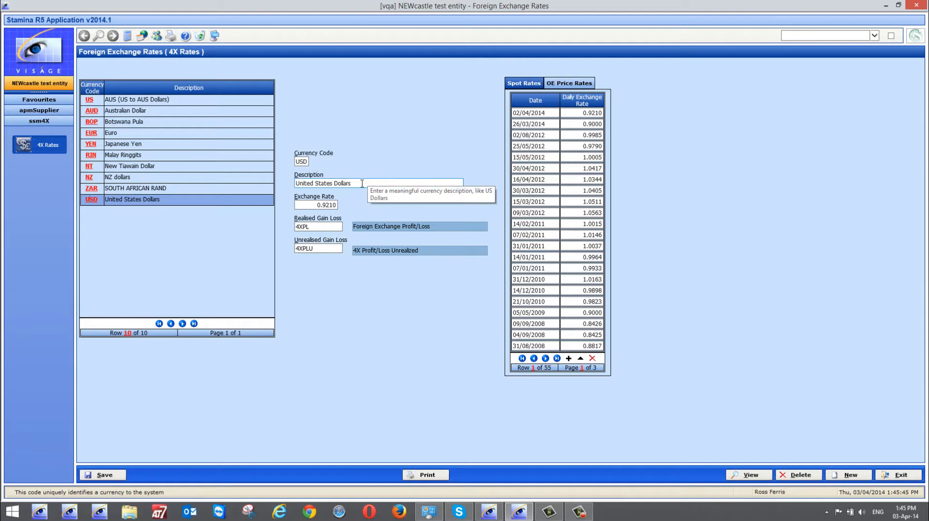
- Set the United States Dollars exchange rate to 0.9621
left_click(310, 205)
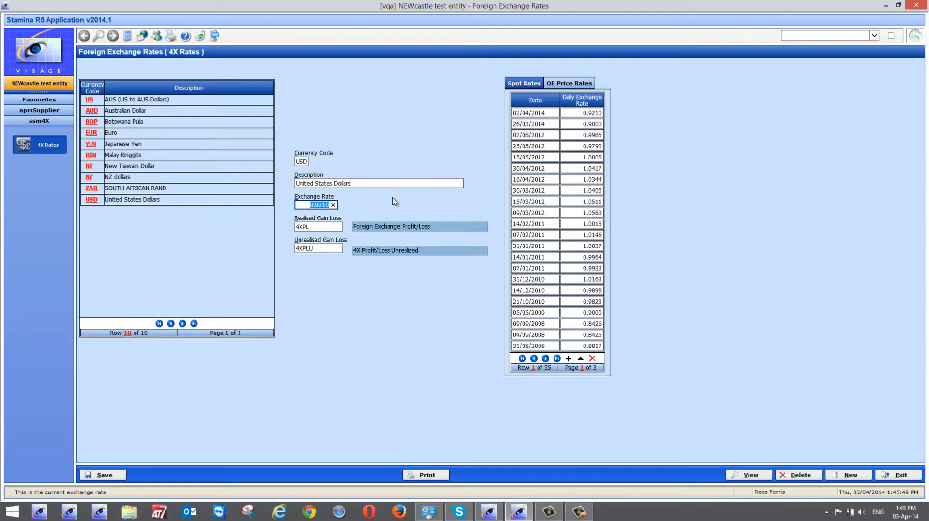
key("BackSpace")
type(".9621")
key("Tab")
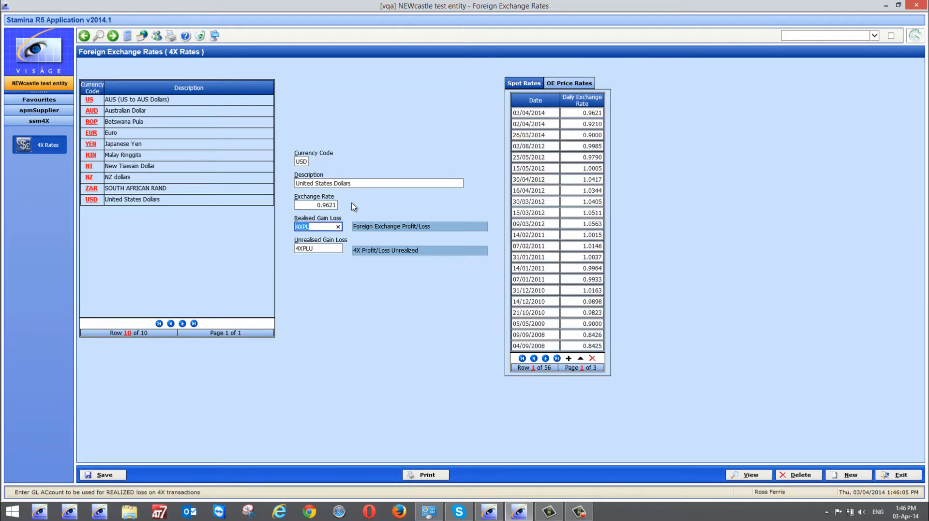
- Insert a spot rate row above the 30/04/2012 entry and try to date it 01/05/2014
left_click(527, 113)
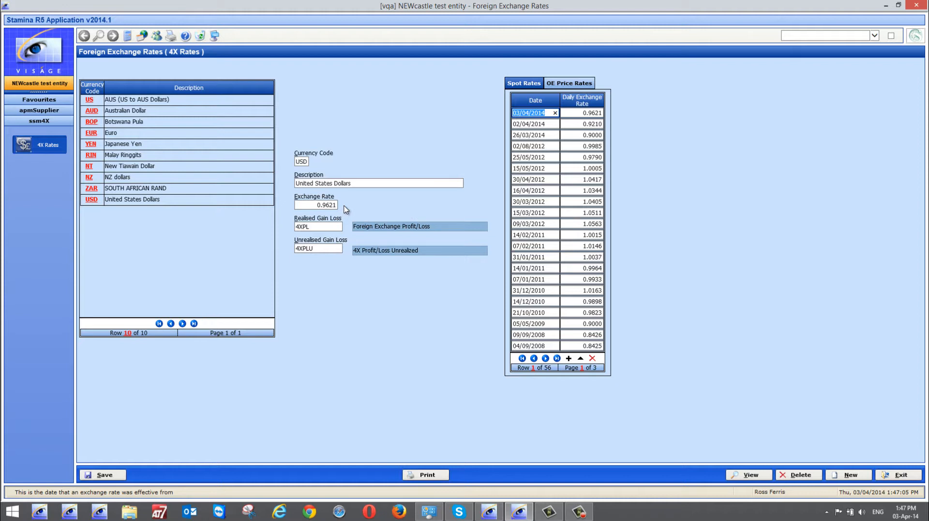
left_click(532, 180)
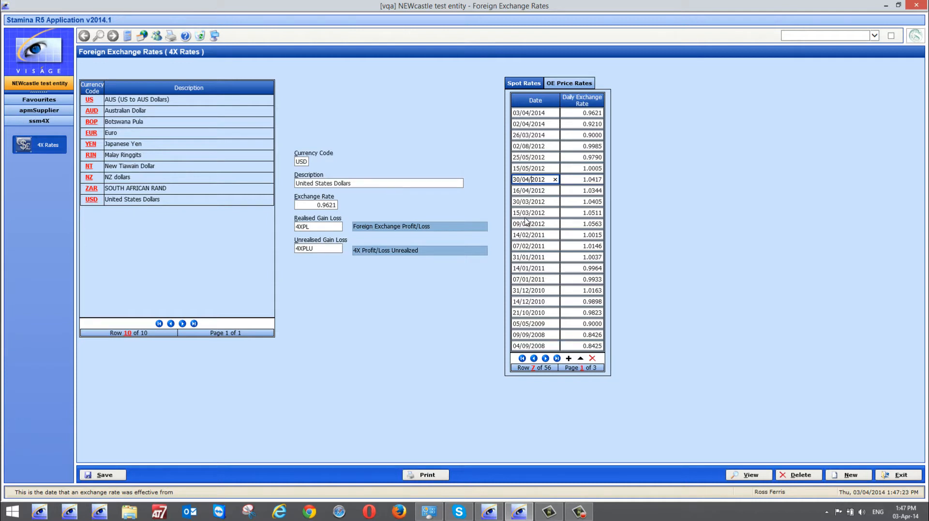
left_click(580, 360)
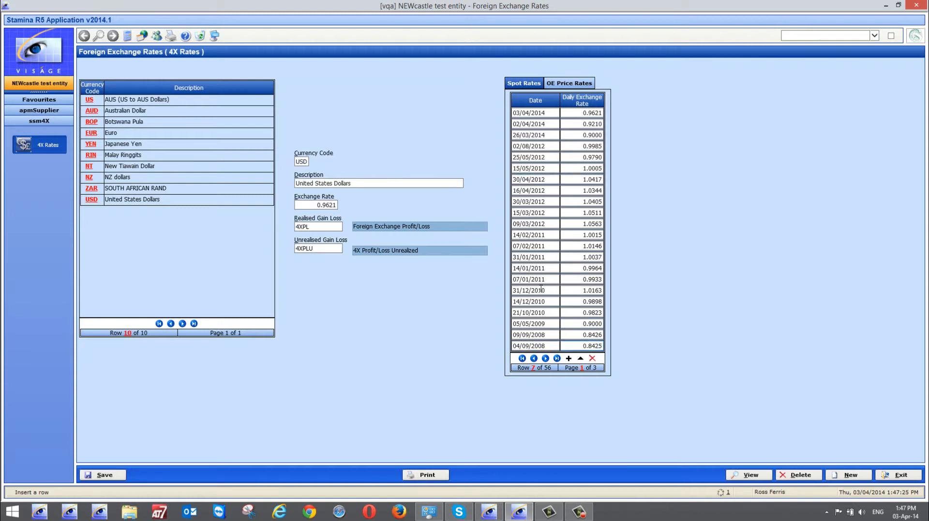
type("01/05/2014")
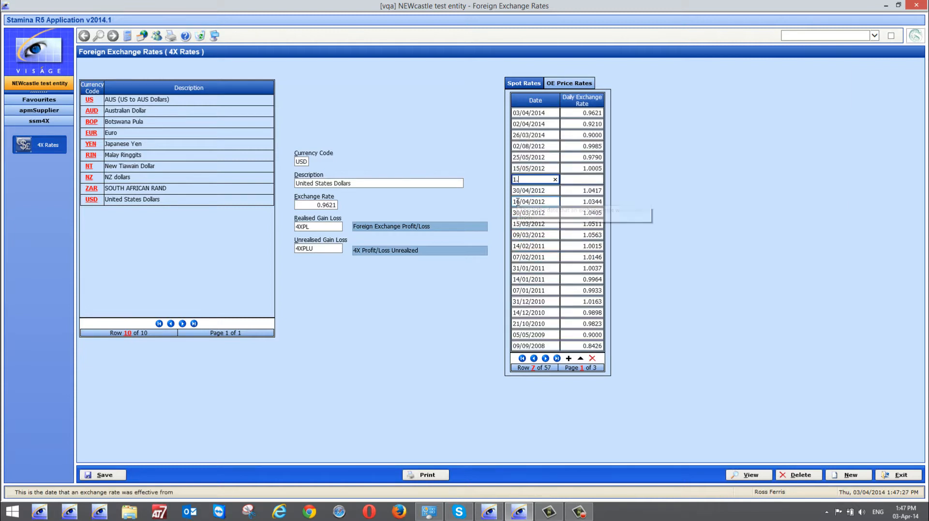
key("Tab")
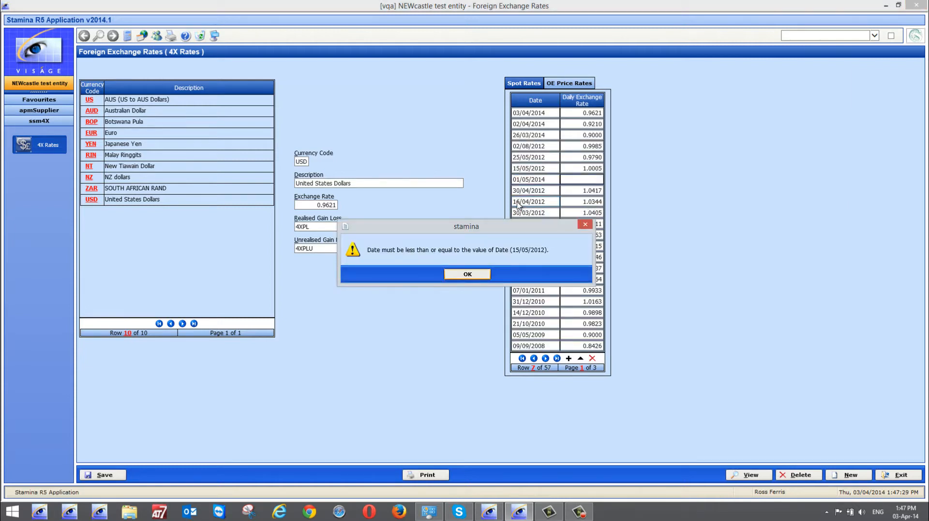
left_click(466, 275)
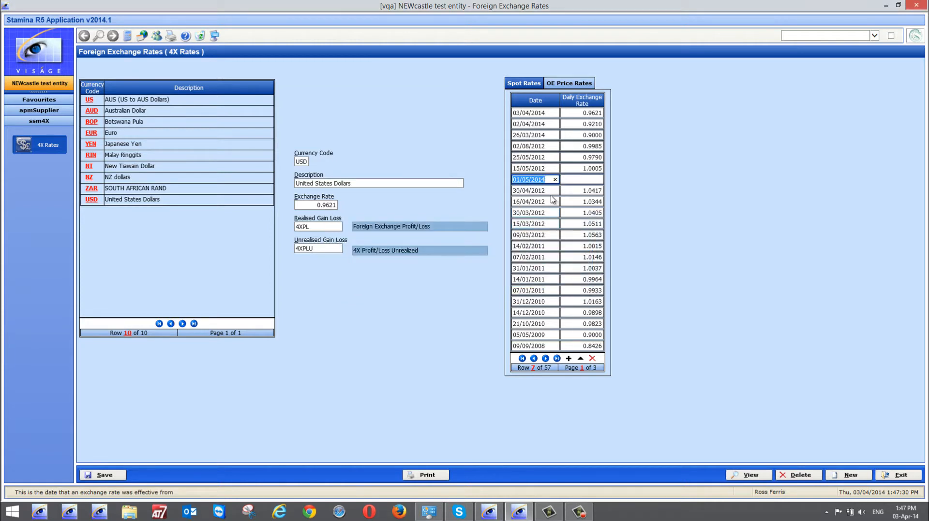
- Date the inserted spot rate row 01/05/2012 and set its daily exchange rate to 1.4171
type("1.5")
type(".2012")
key("BackSpace")
key("BackSpace")
key("BackSpace")
key("BackSpace")
type("12")
key("Tab")
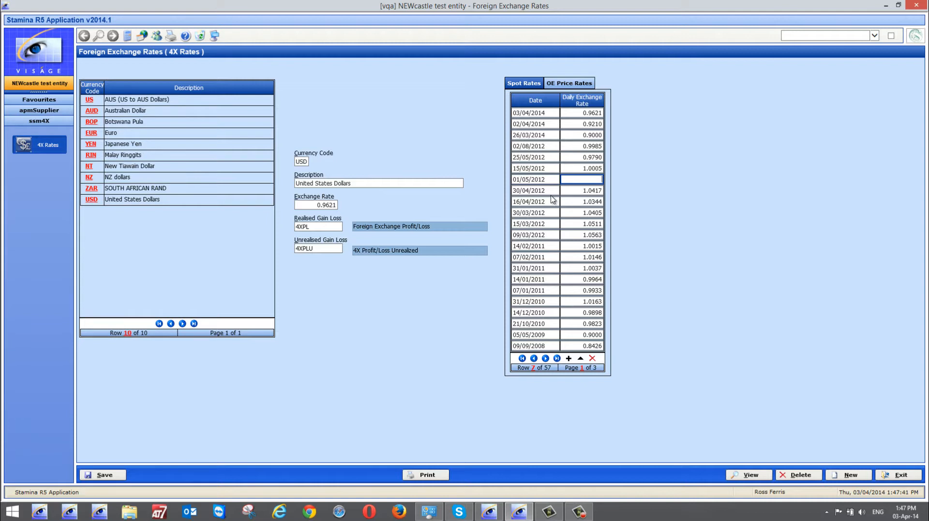
type("1.4")
type("171")
key("Tab")
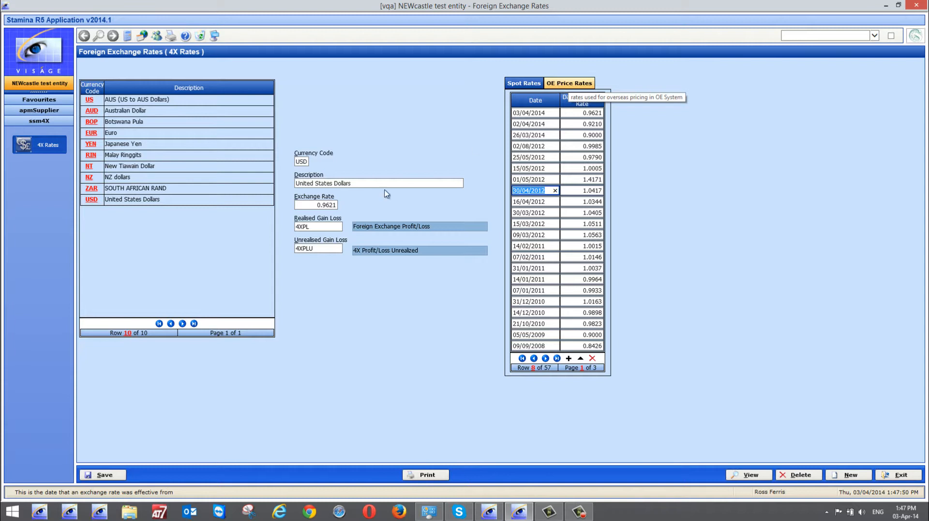
- Examine the USD OE price rates and the realised and unrealised gain/loss accounts, and exit to the main menu
left_click(567, 86)
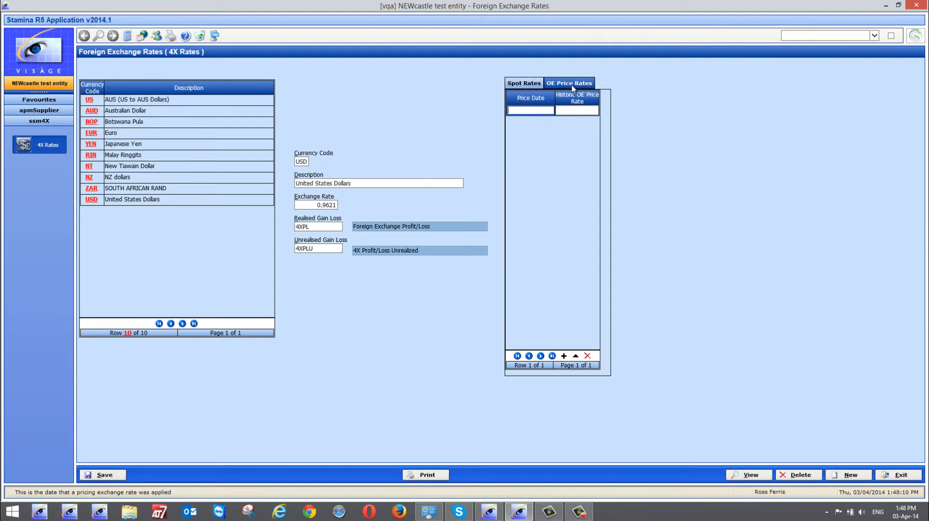
left_click(524, 85)
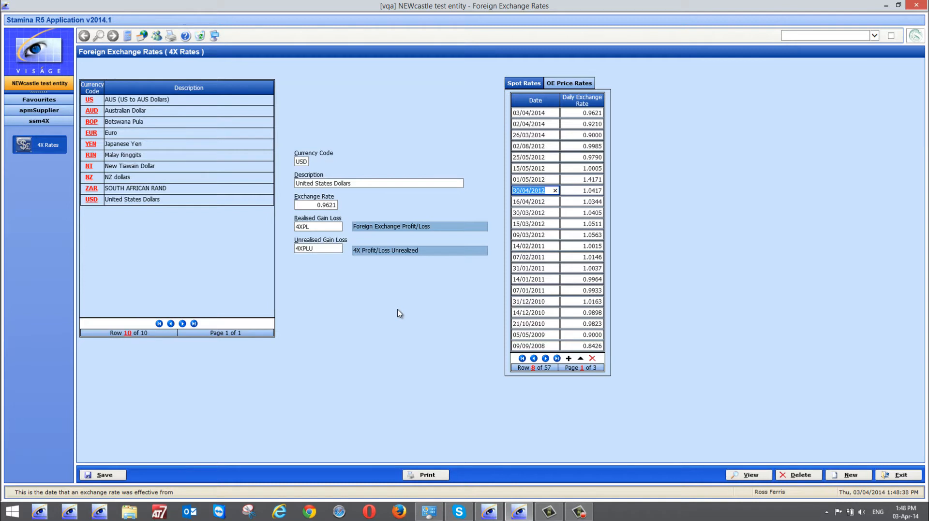
left_click(320, 227)
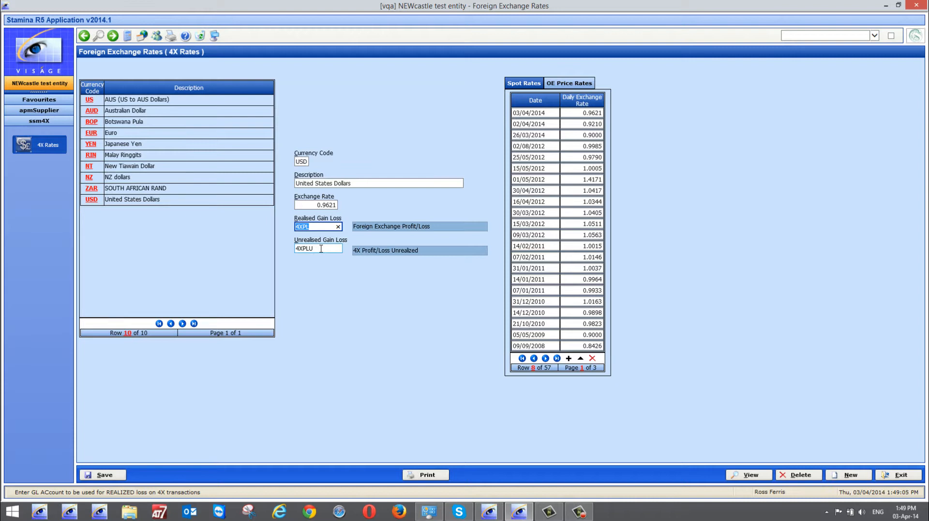
left_click(321, 248)
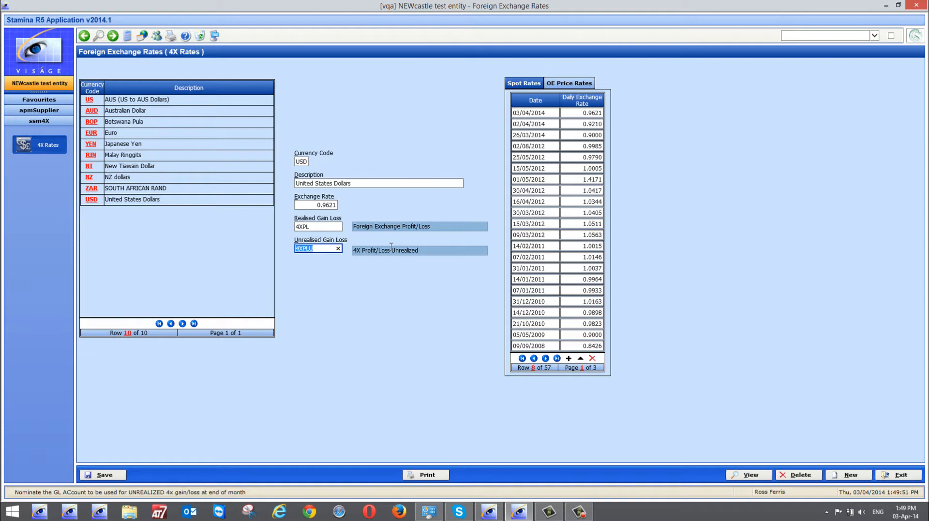
left_click(318, 225)
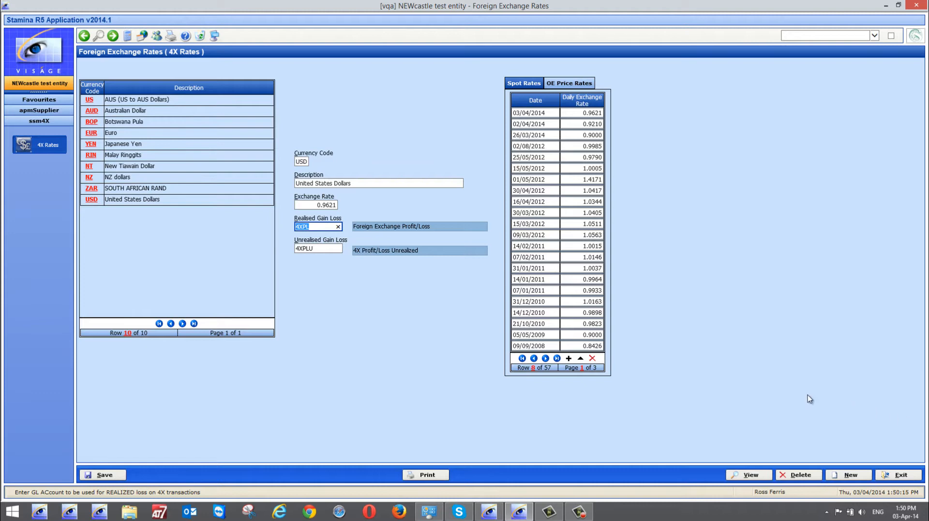
left_click(897, 476)
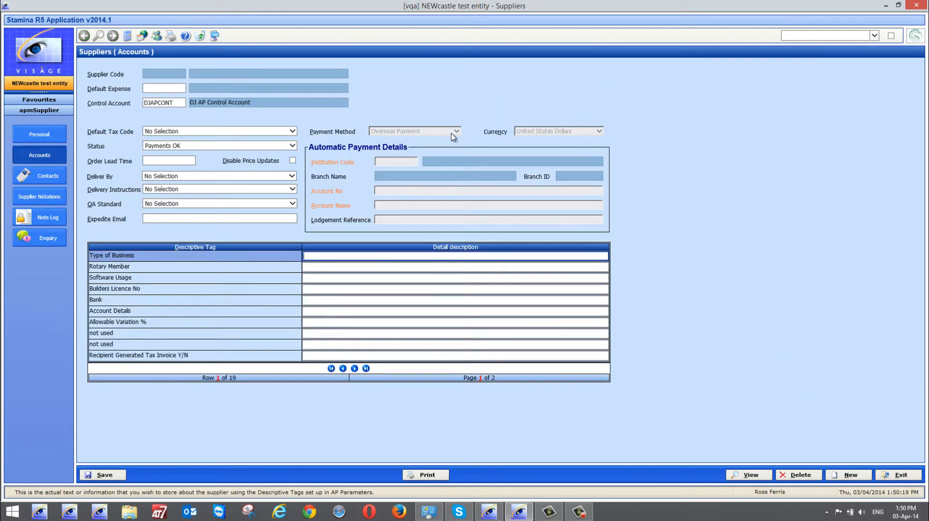
left_click(896, 476)
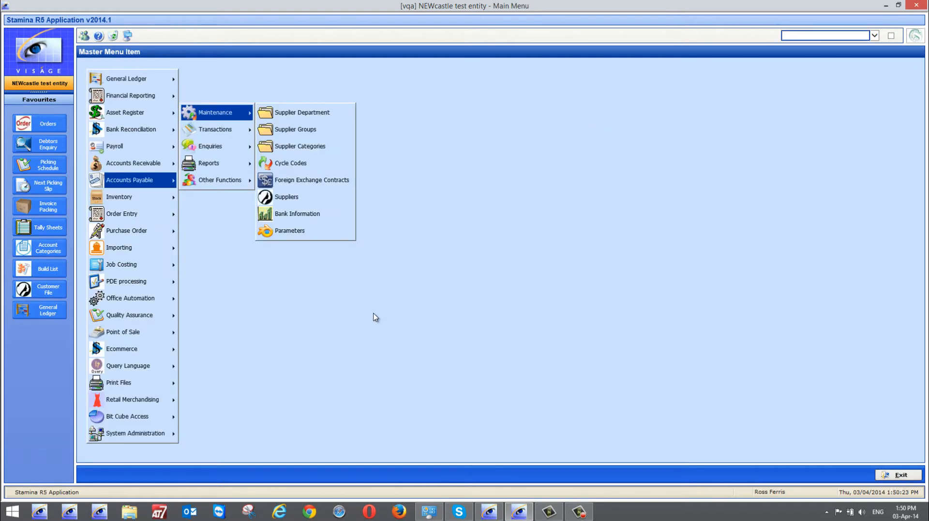
- Open the inventory product maintenance and load the product with code SF
left_click(111, 202)
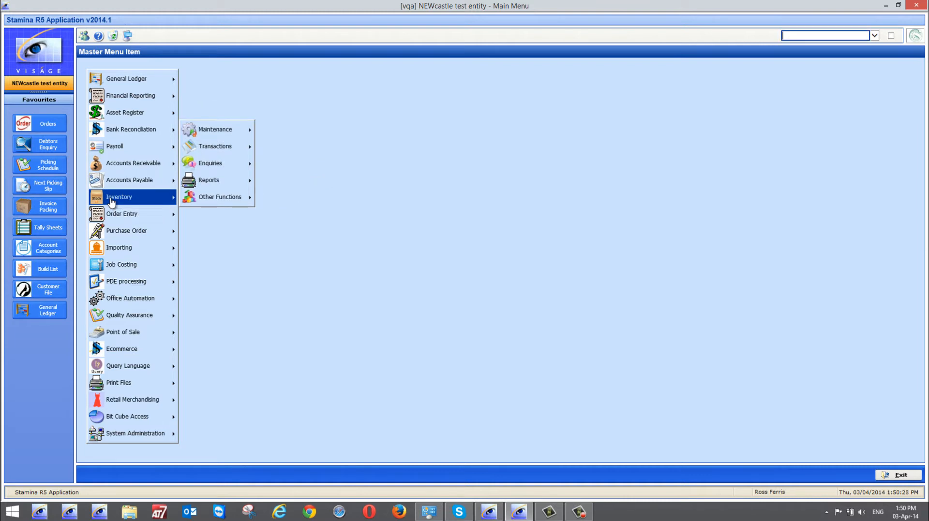
left_click(235, 131)
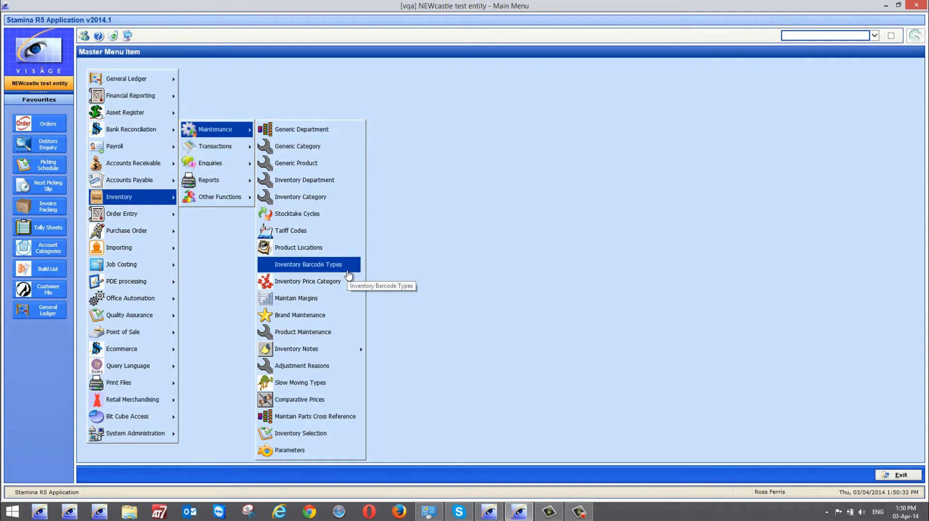
left_click(312, 333)
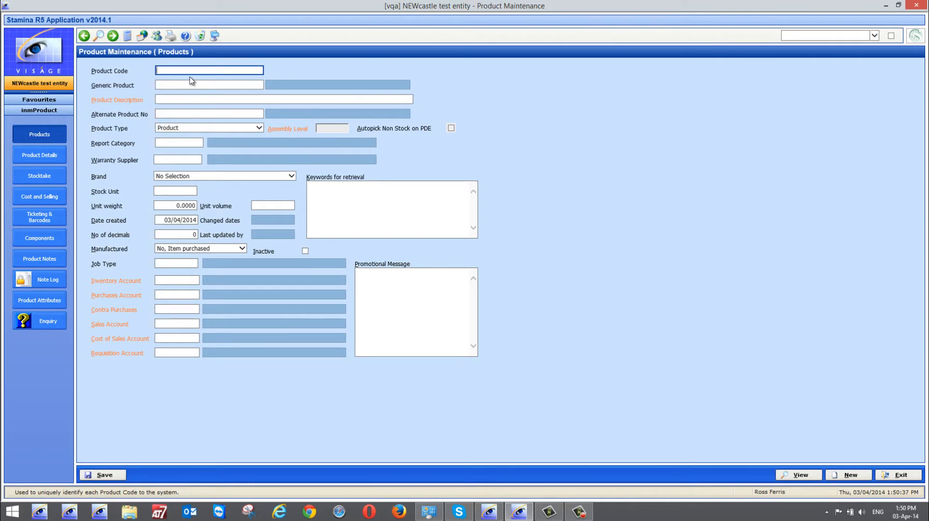
type("SF")
key("Tab")
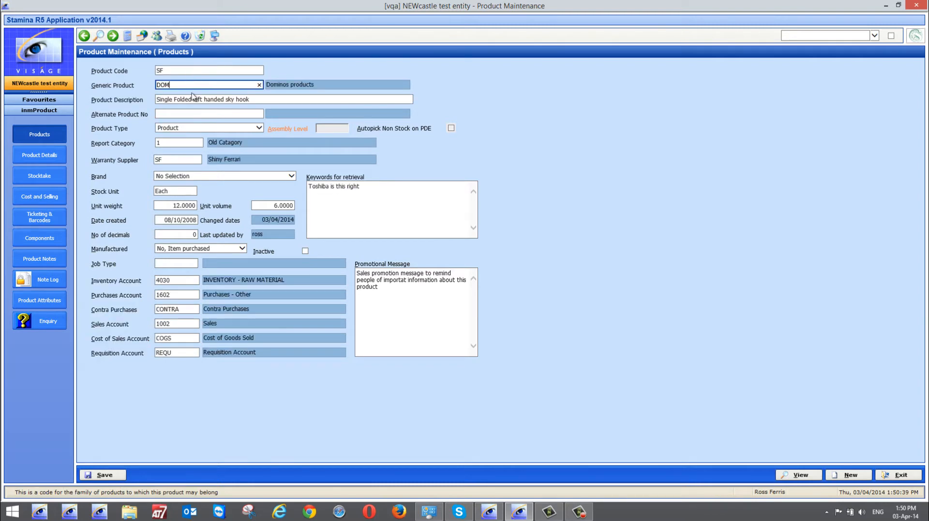
- Examine product SF's currency, 4X cost and tariff code in its cost and selling details, and look through the available tariff codes
left_click(33, 199)
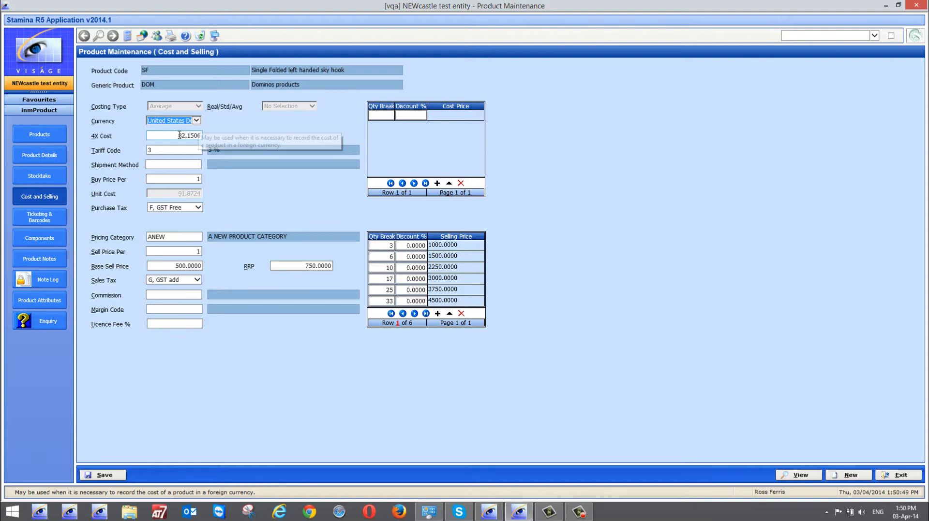
left_click_drag(177, 135, 209, 137)
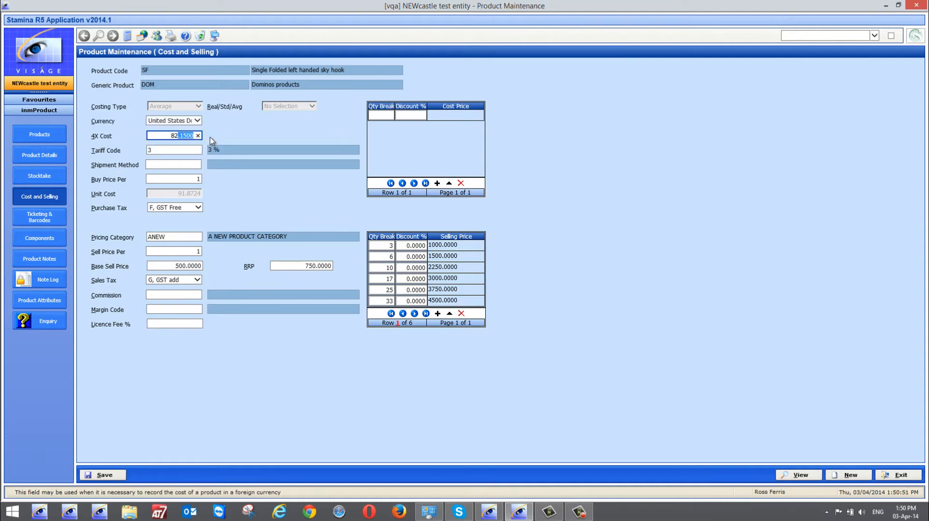
left_click(161, 150)
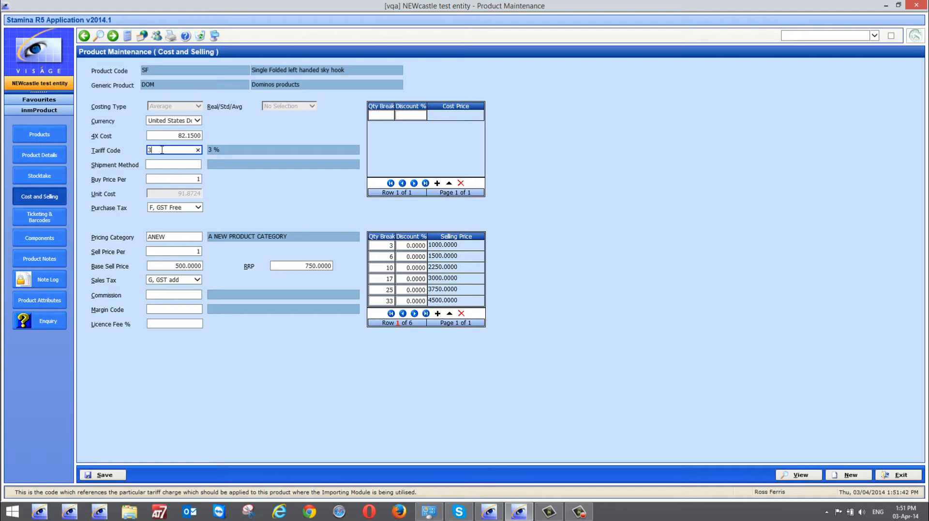
left_click(180, 155)
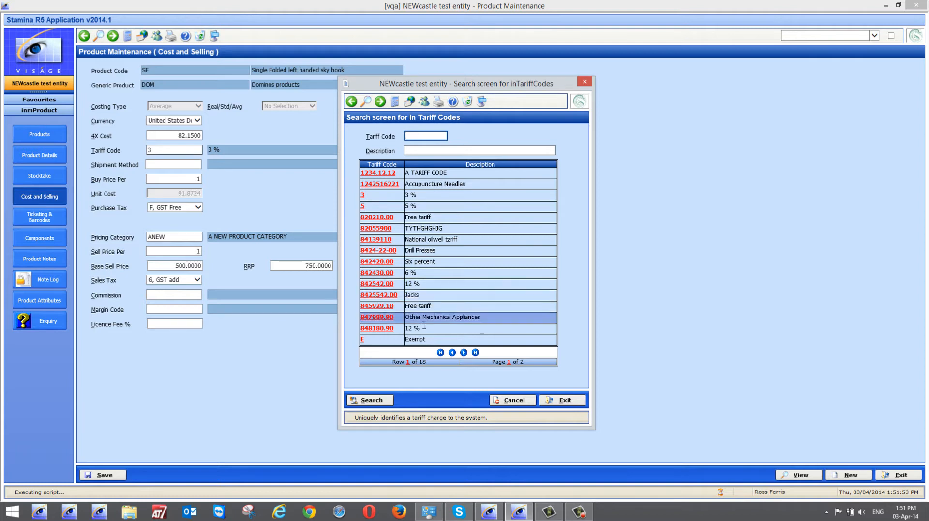
left_click(562, 400)
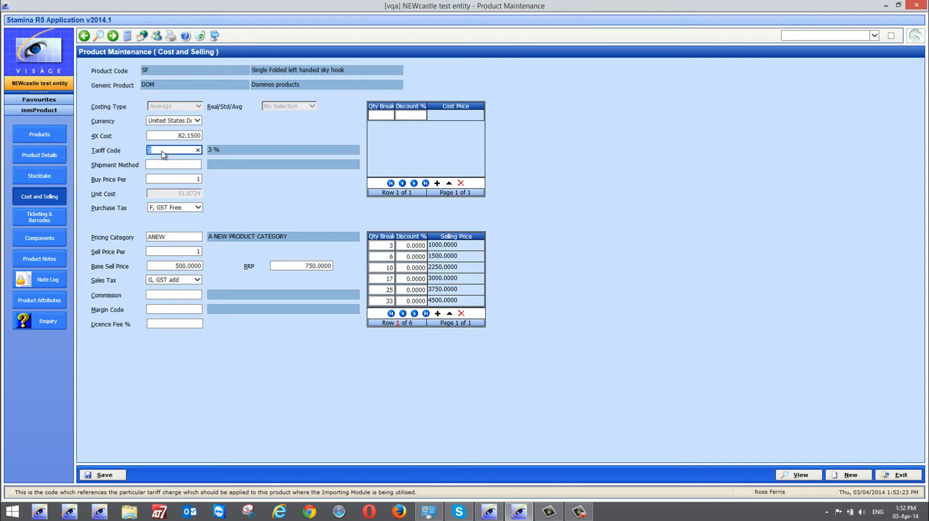
- Exit the product maintenance and open the purchase order entry for a new order
left_click(896, 478)
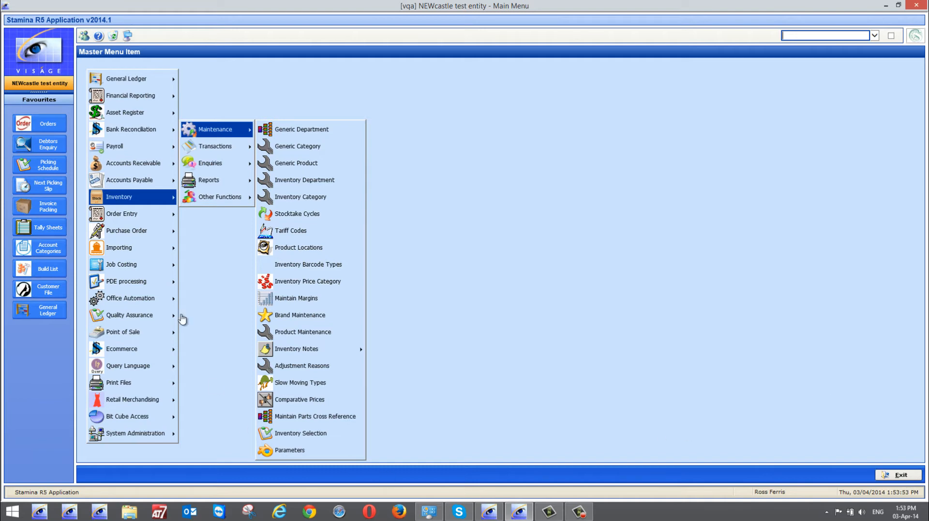
mouse_move(130, 234)
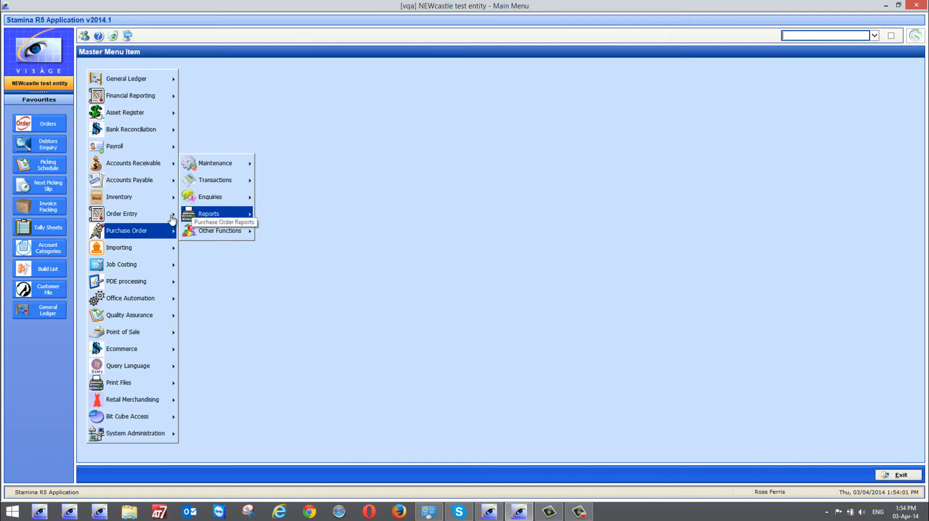
mouse_move(232, 182)
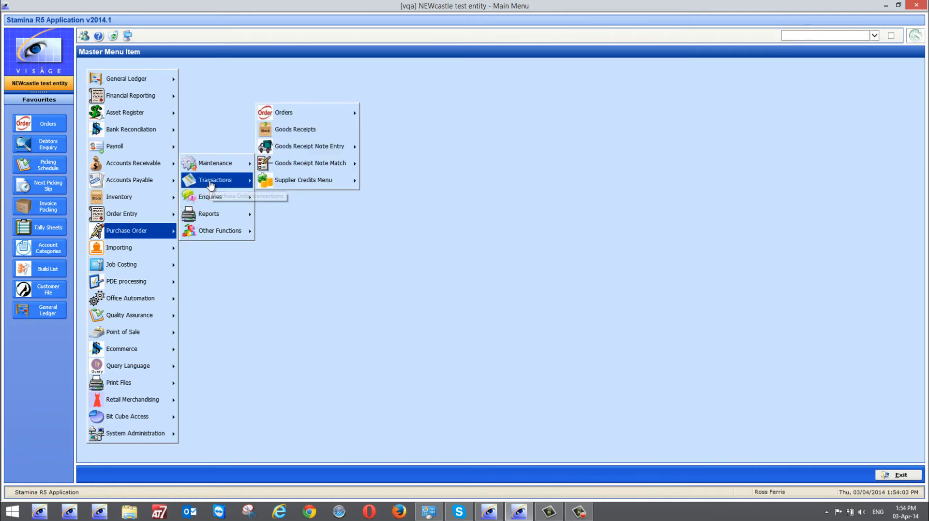
mouse_move(290, 113)
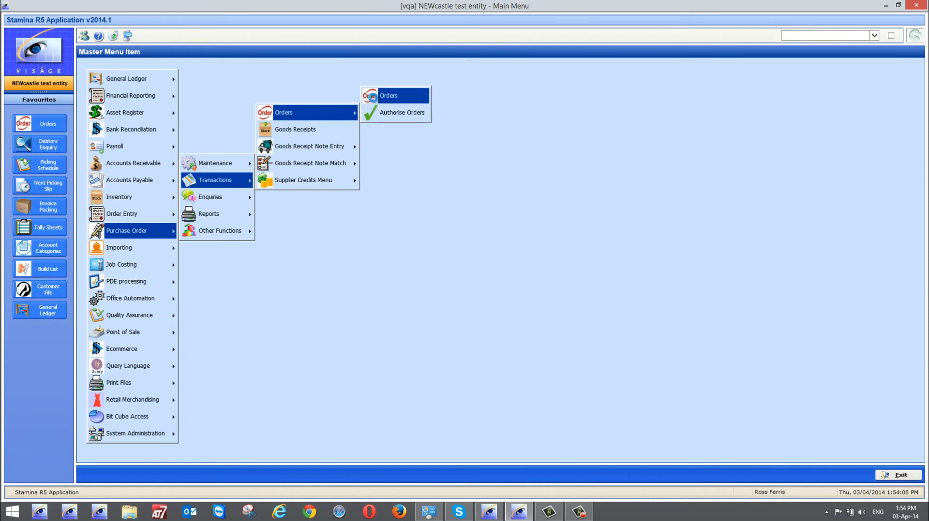
left_click(375, 96)
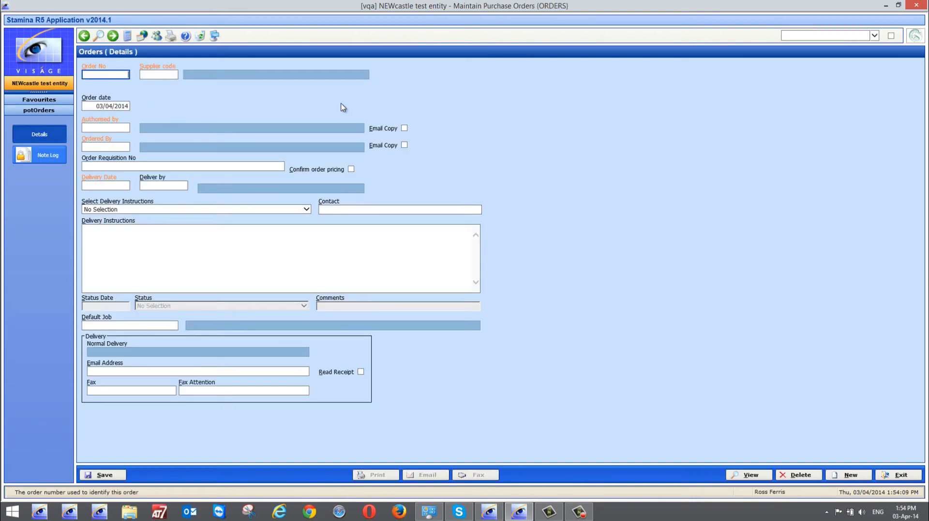
- Set the new order's supplier code to OS and check the supplier's currency and exchange rate
key("Tab")
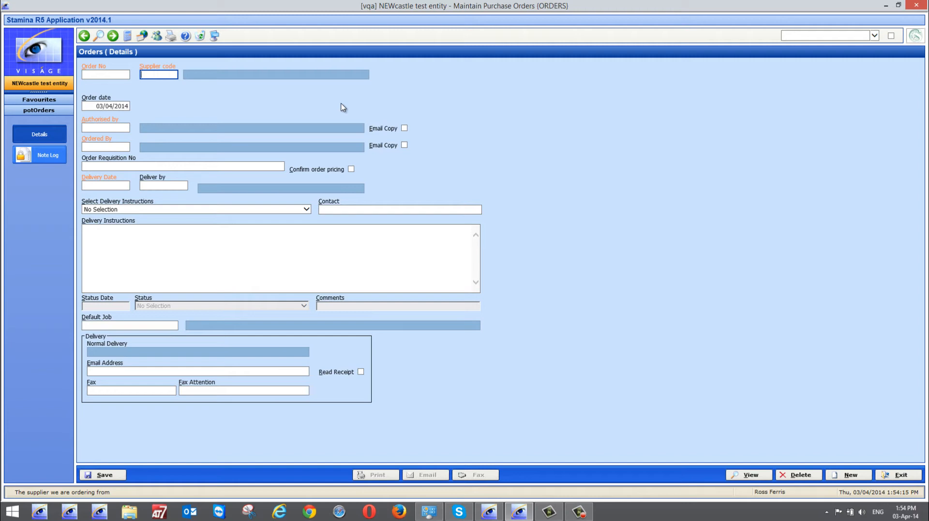
type("os")
key("Tab")
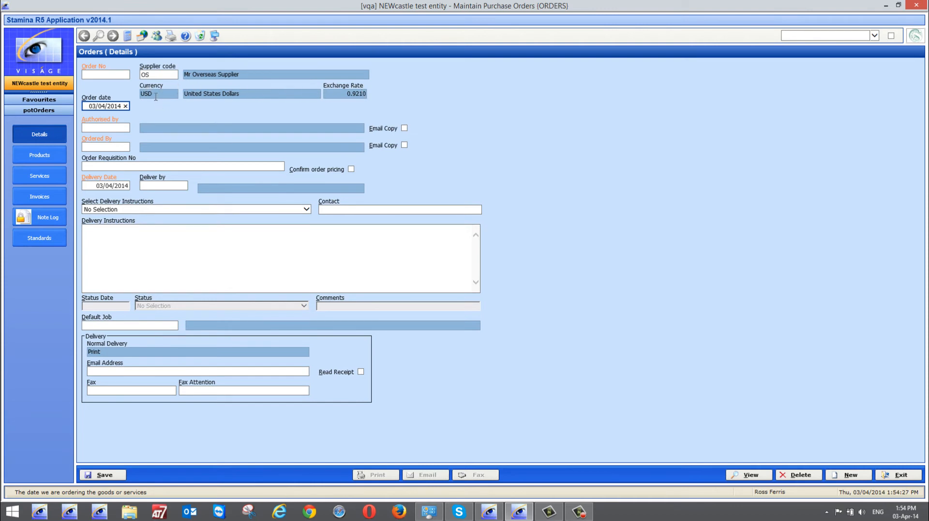
mouse_move(156, 96)
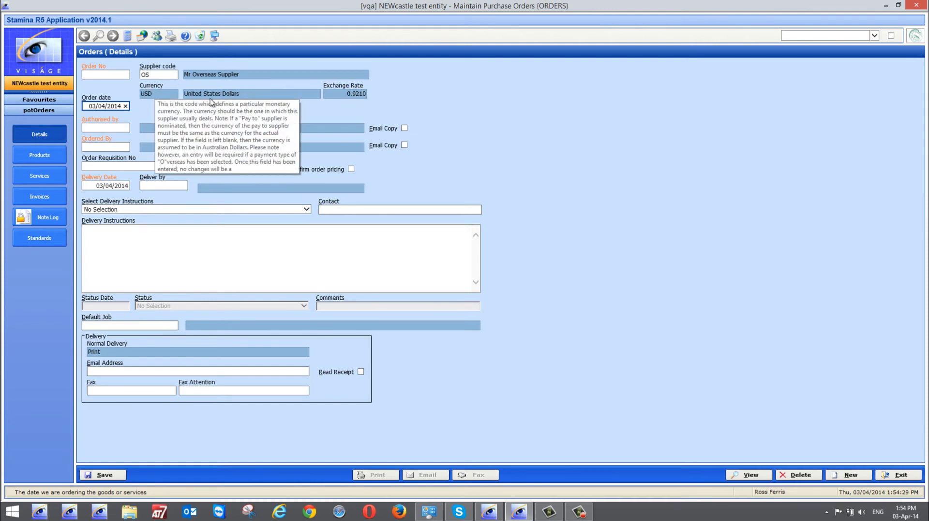
mouse_move(193, 93)
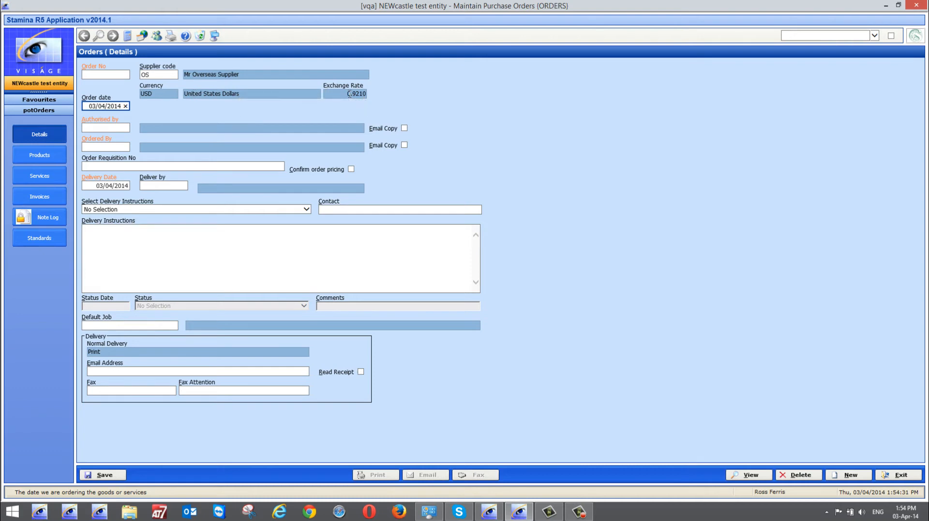
- Switch the order's supplier code to RF to compare the currency details, and set it back to OS
left_click(166, 75)
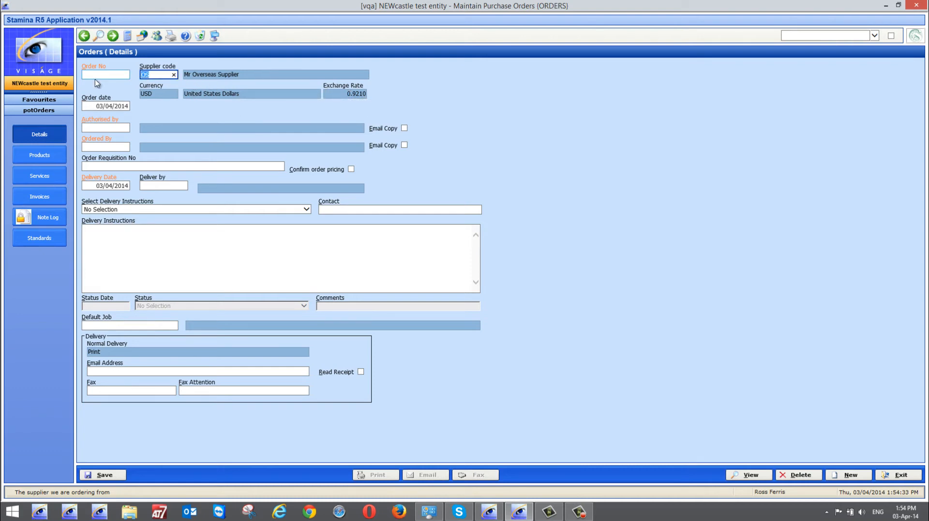
type("RF")
key("Tab")
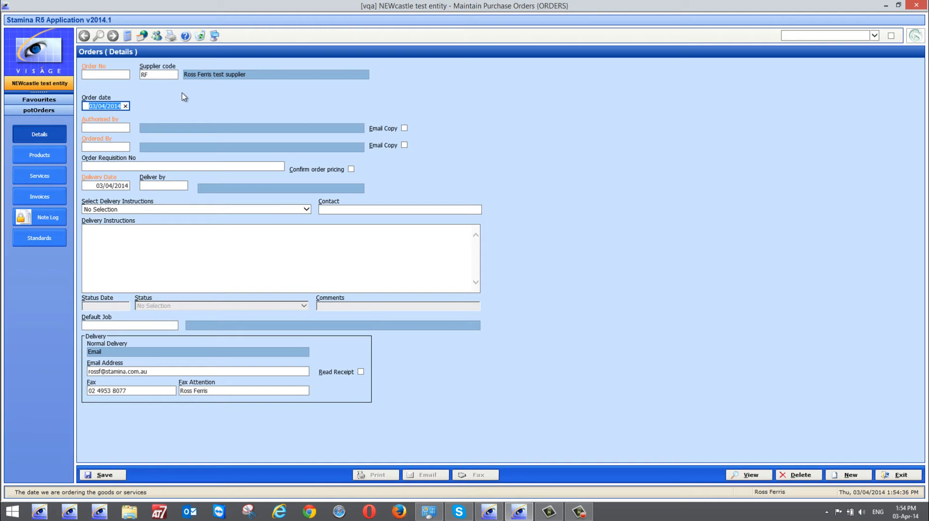
left_click(162, 75)
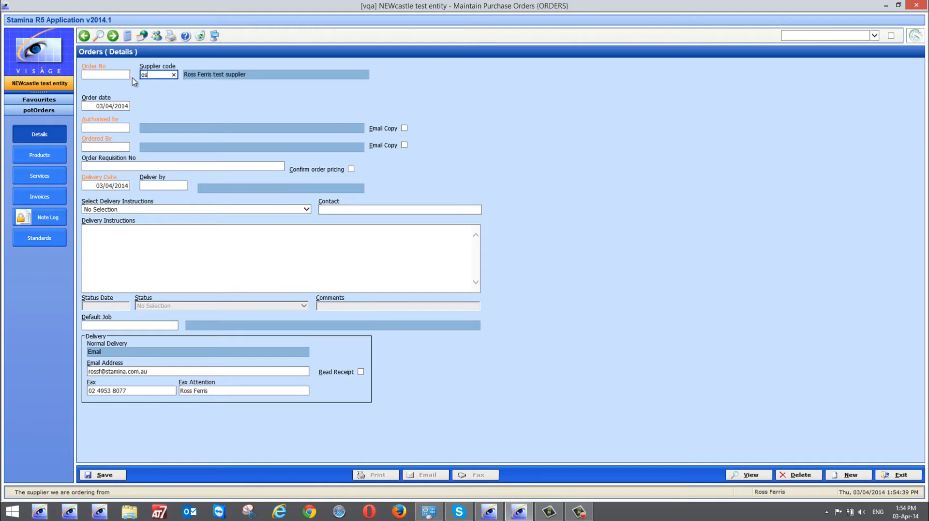
type("os")
key("Tab")
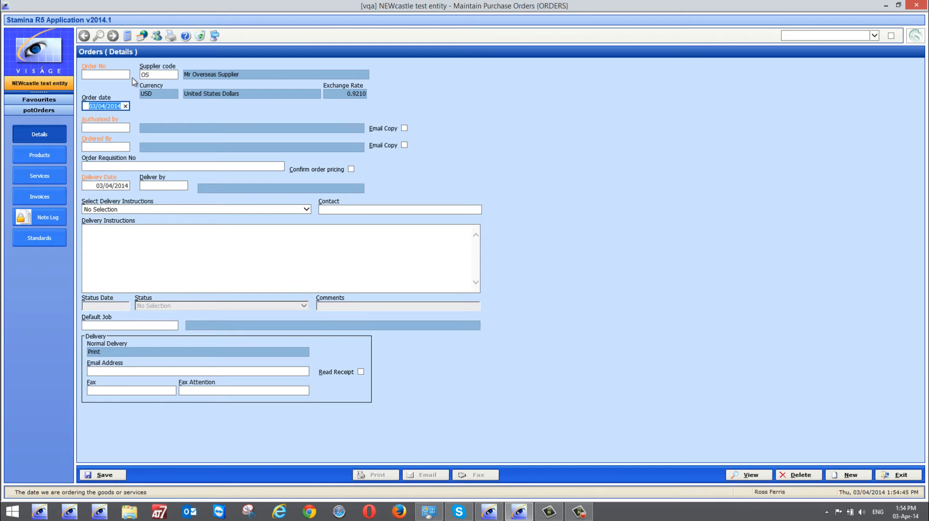
- Examine the currency shown on the order's products and services pages
left_click(39, 154)
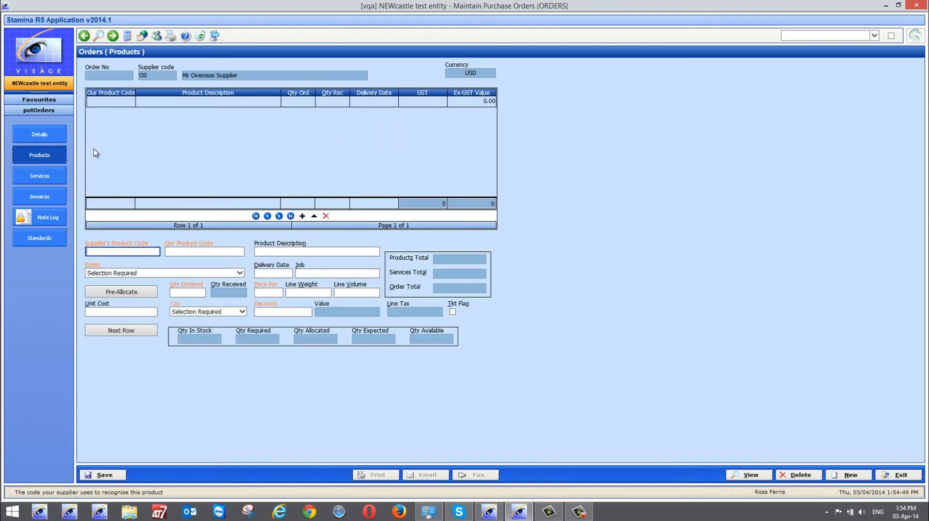
left_click(49, 178)
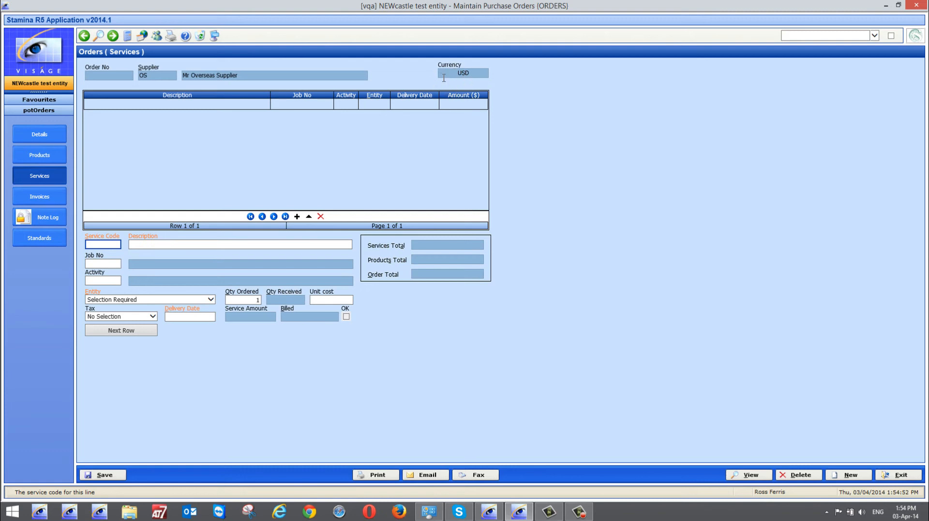
mouse_move(450, 75)
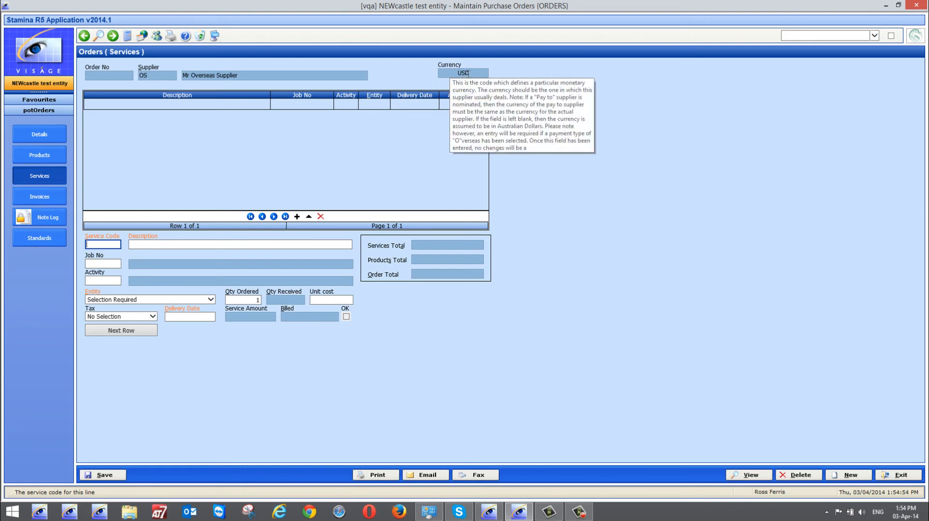
- Enter RF as both the authorising and the ordering person in the order details
left_click(37, 134)
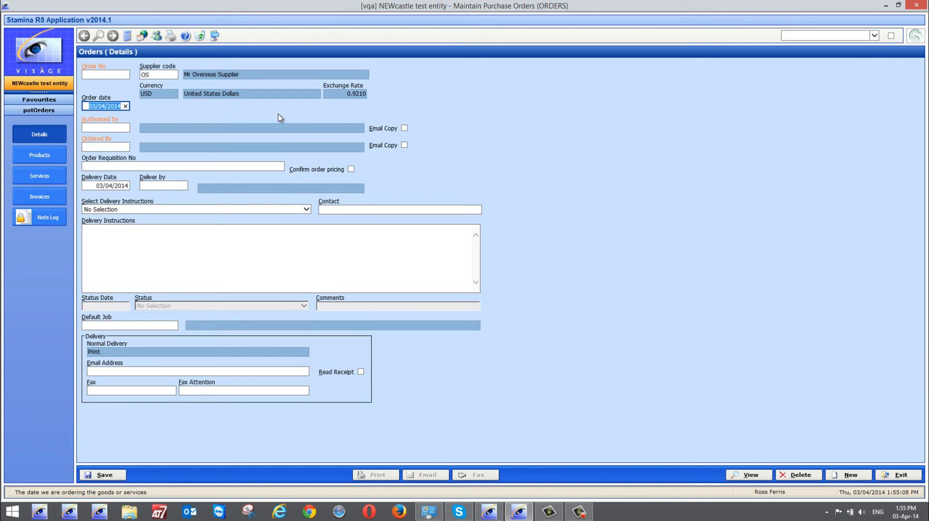
key("Tab")
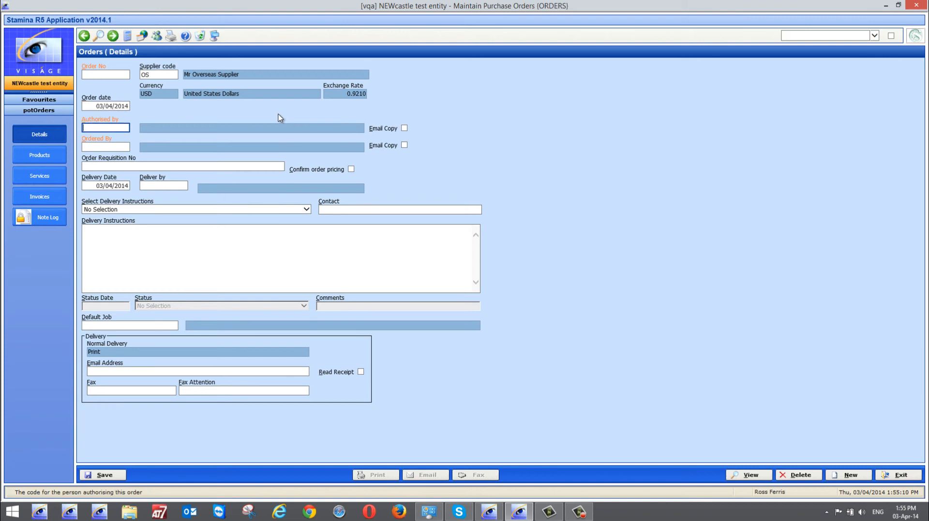
type("RF")
key("Tab")
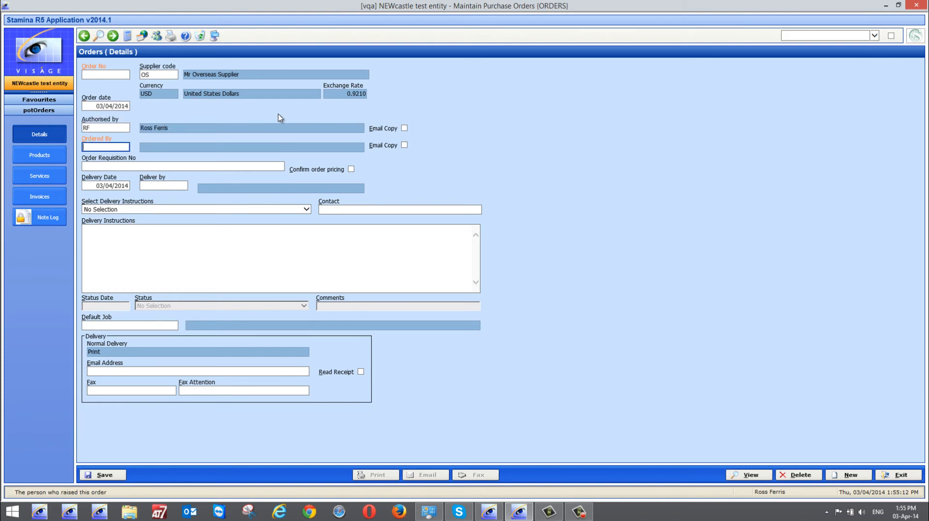
type("RF")
key("Tab")
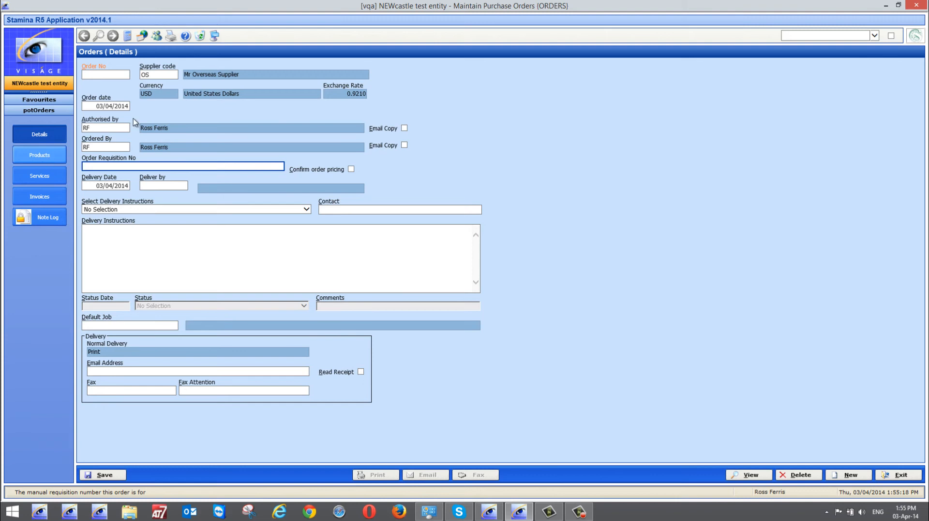
- Add product RF to the order's product lines with a quantity of 200
left_click(42, 161)
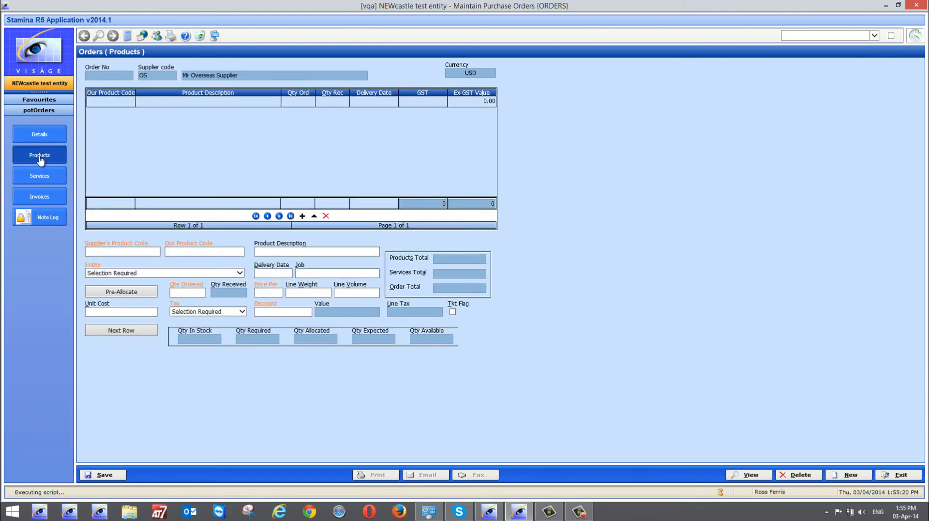
type("rf")
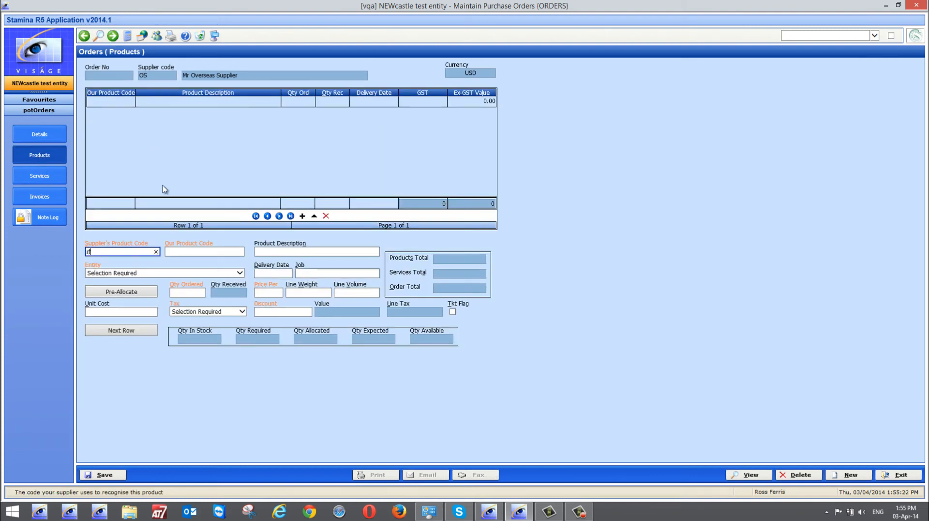
key("Tab")
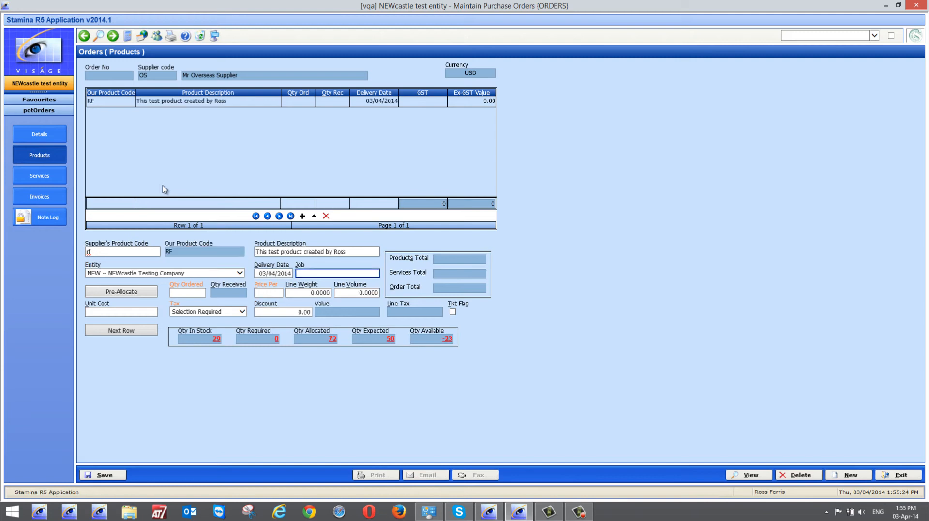
key("Tab")
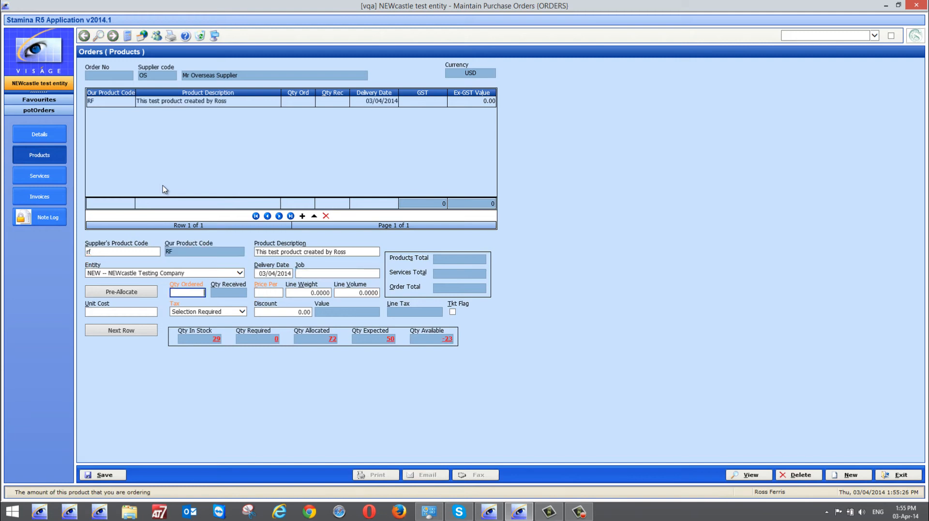
type("200")
key("Tab")
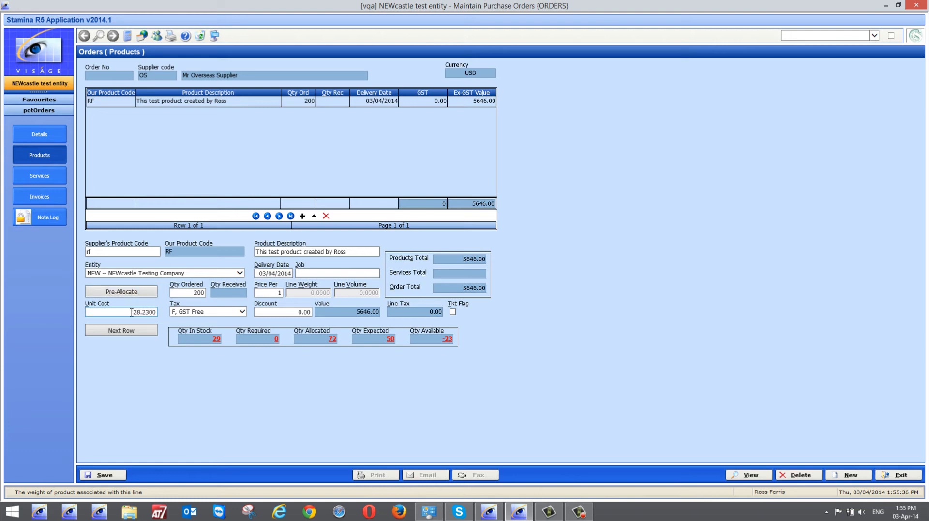
- Examine the RF line's unit cost against the order currency
left_click(157, 311)
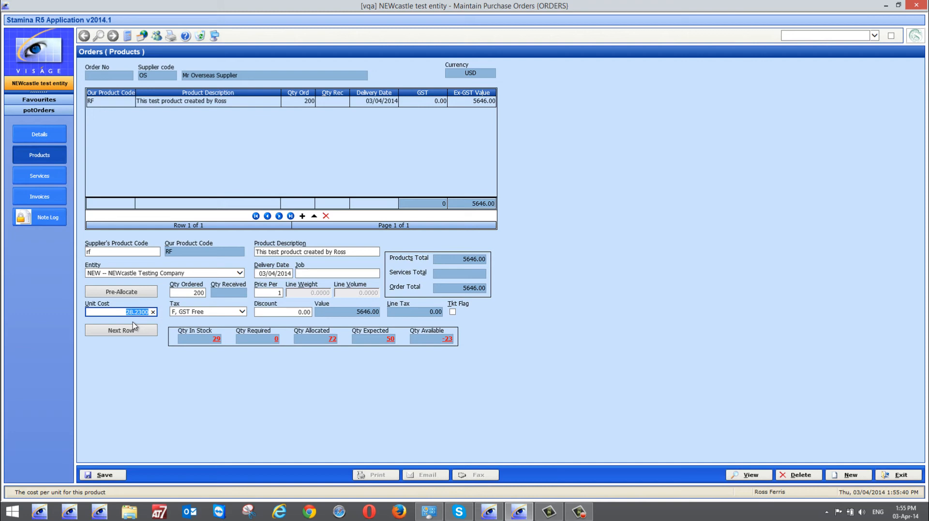
left_click(487, 73)
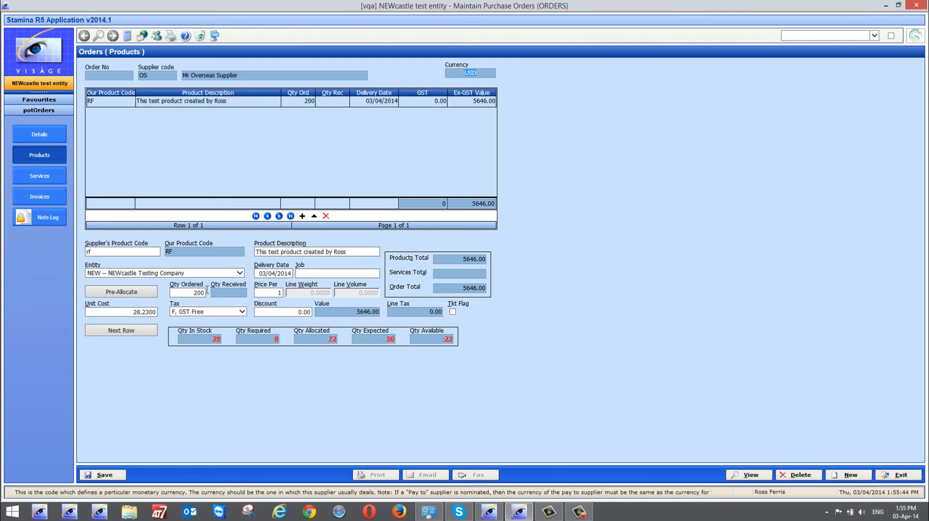
left_click(127, 312)
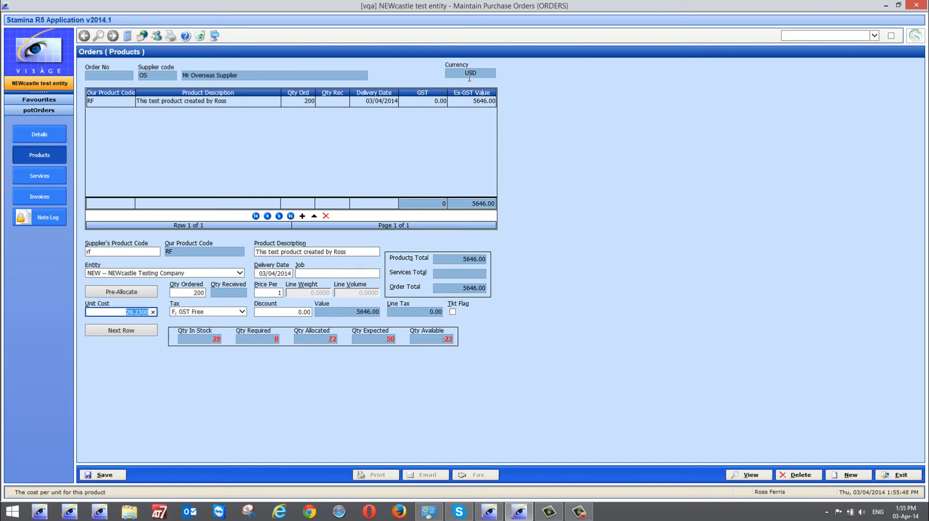
mouse_move(469, 78)
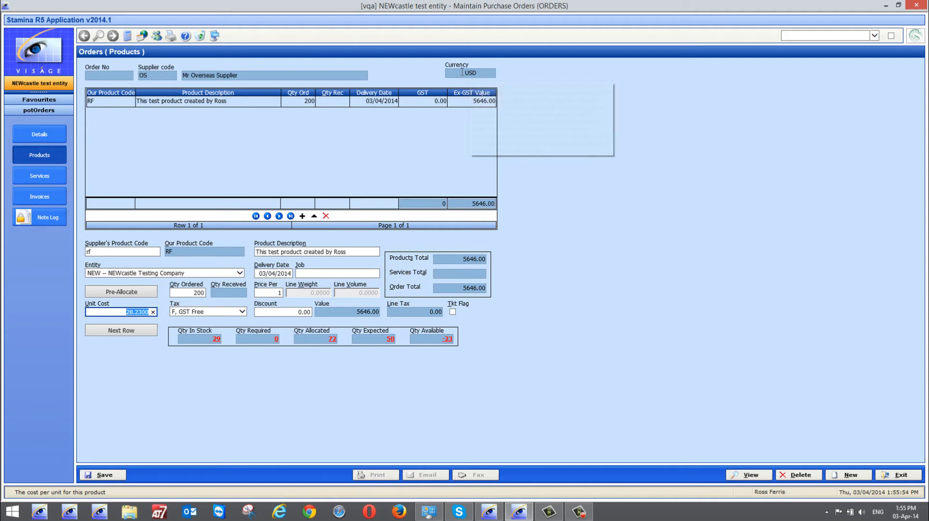
left_click(462, 73)
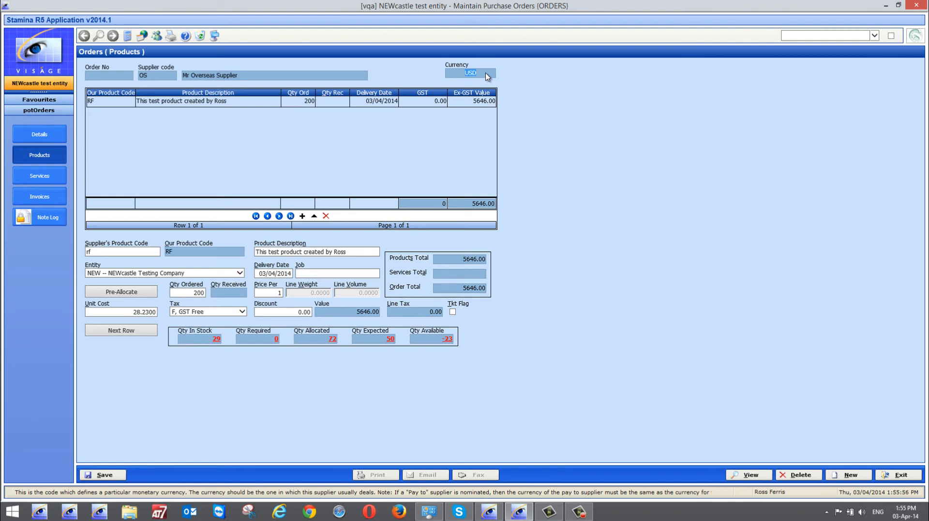
left_click(126, 313)
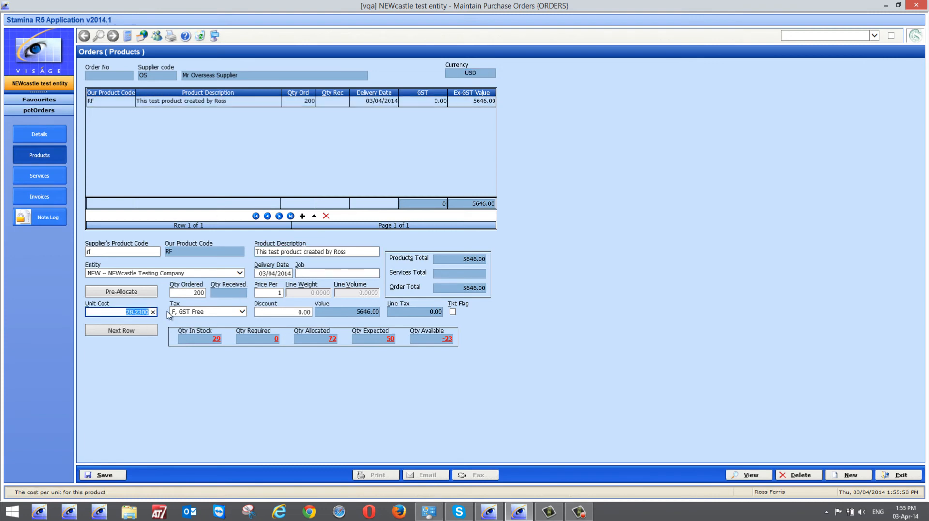
- Add a second order line for product SF with a quantity of 100
left_click(302, 216)
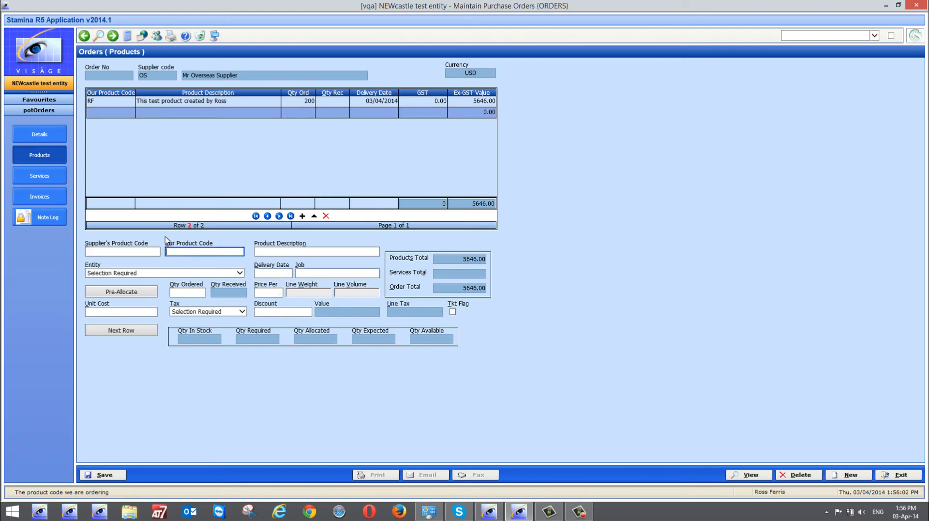
type("sf")
key("Tab")
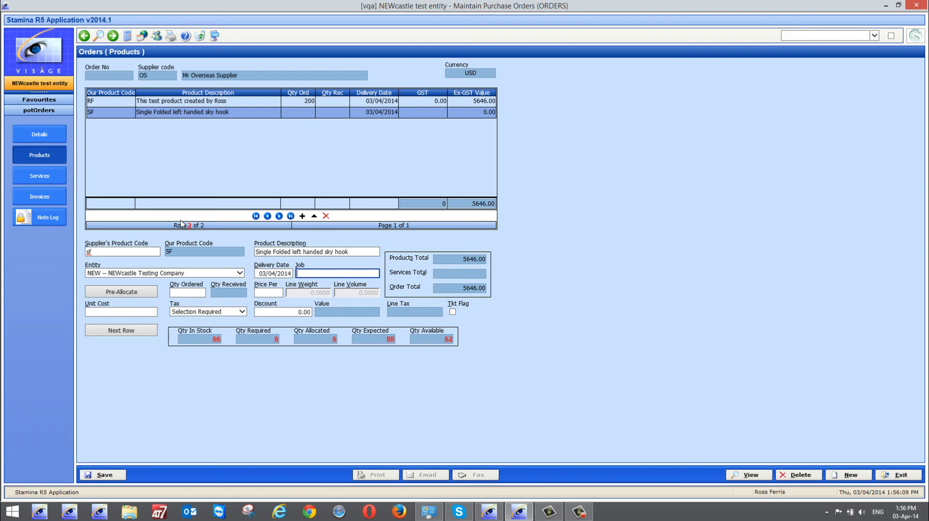
key("Tab")
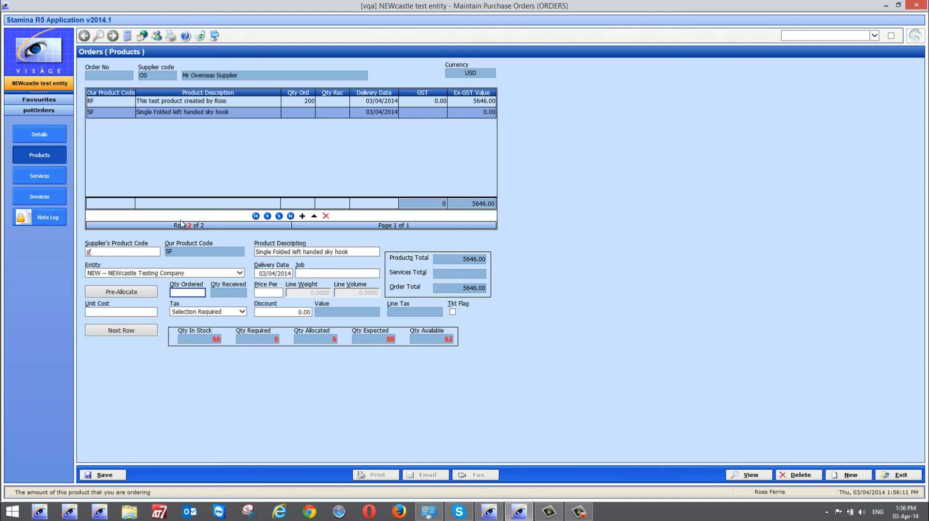
type("100")
key("Tab")
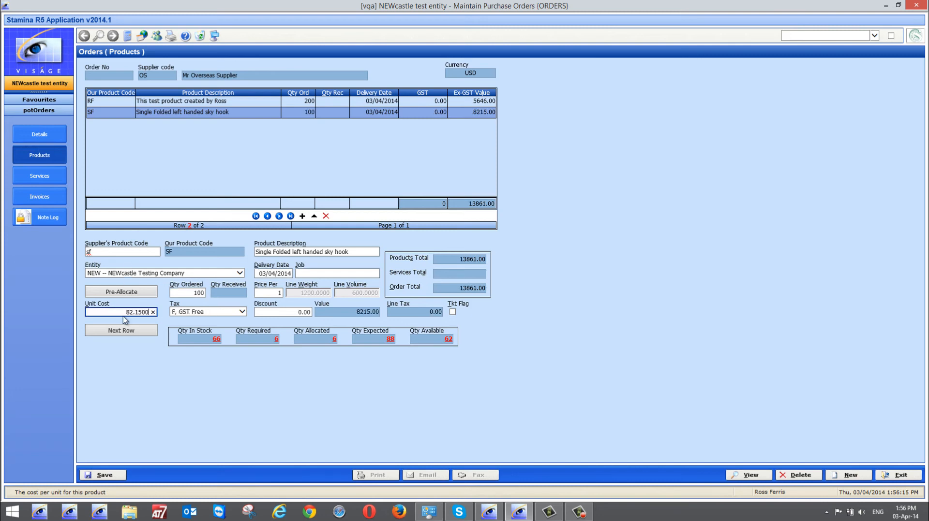
- Set the unit cost of the SF order line to 80
left_click_drag(124, 312, 167, 315)
type("80")
key("Tab")
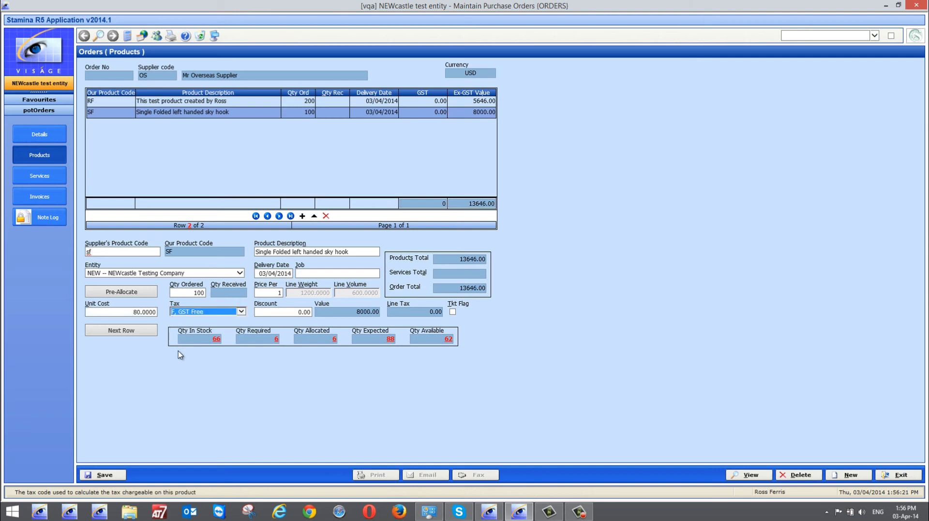
- Check the order's services page, save the purchase order from its product lines, and check the order currency
left_click(56, 180)
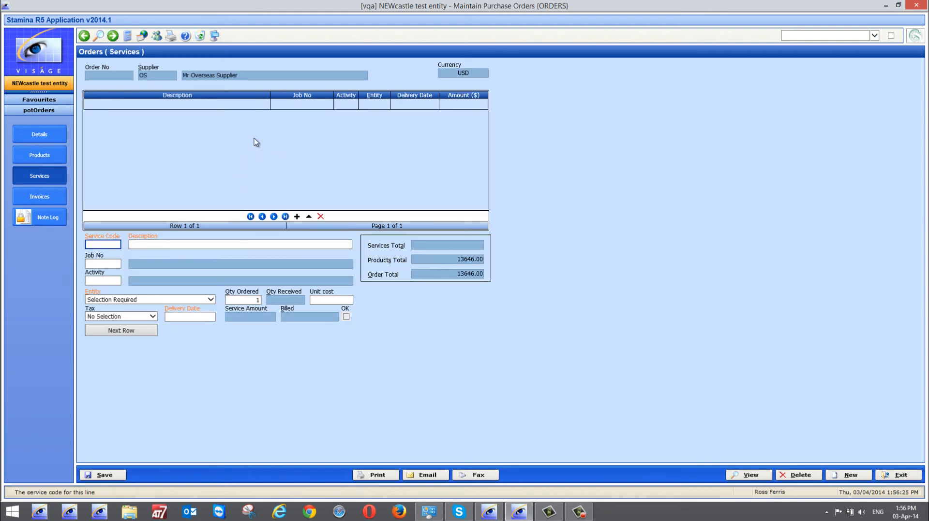
left_click(57, 160)
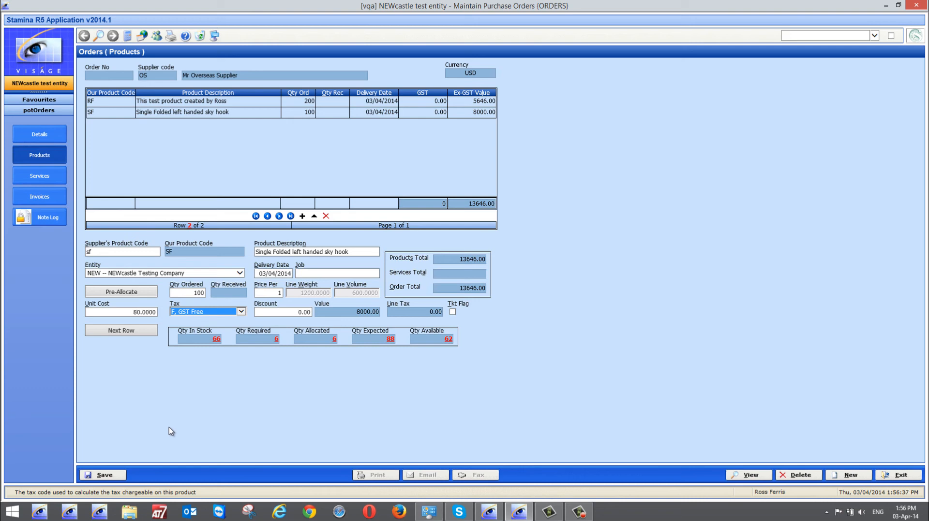
left_click(105, 476)
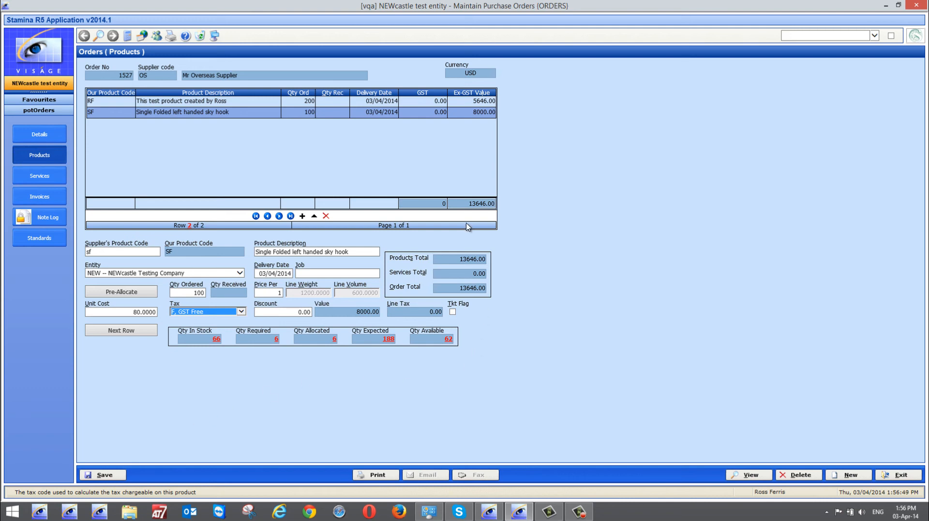
left_click(483, 71)
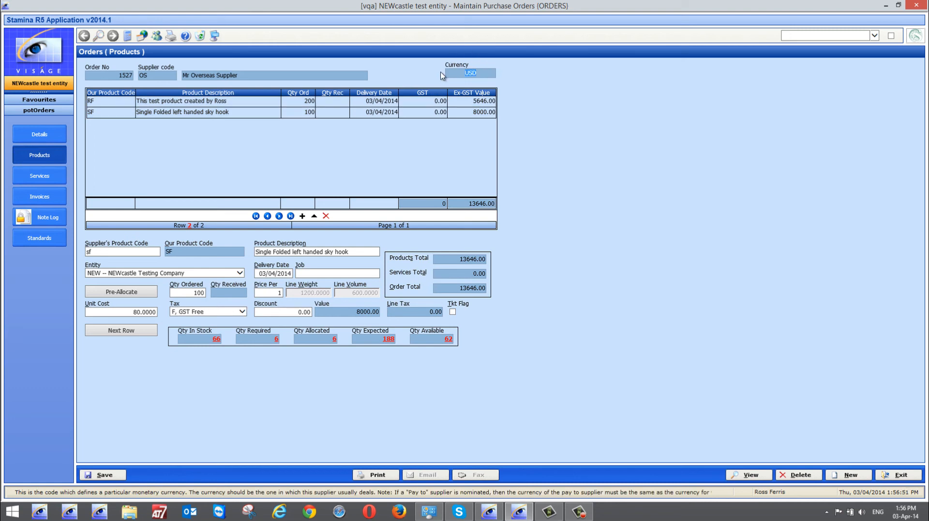